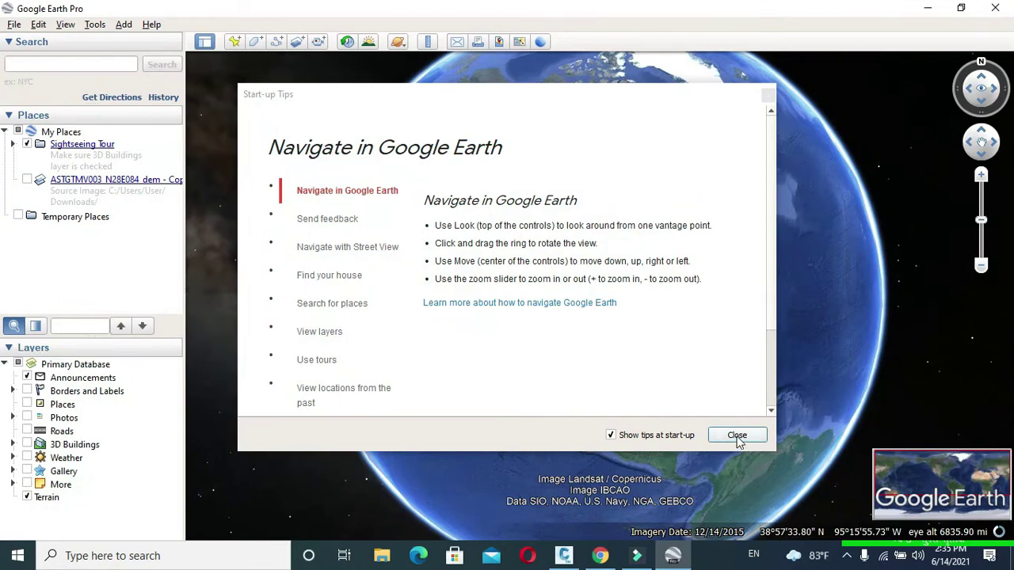
- Close the Start-up Tips dialog so the full globe over North America shows
click(737, 436)
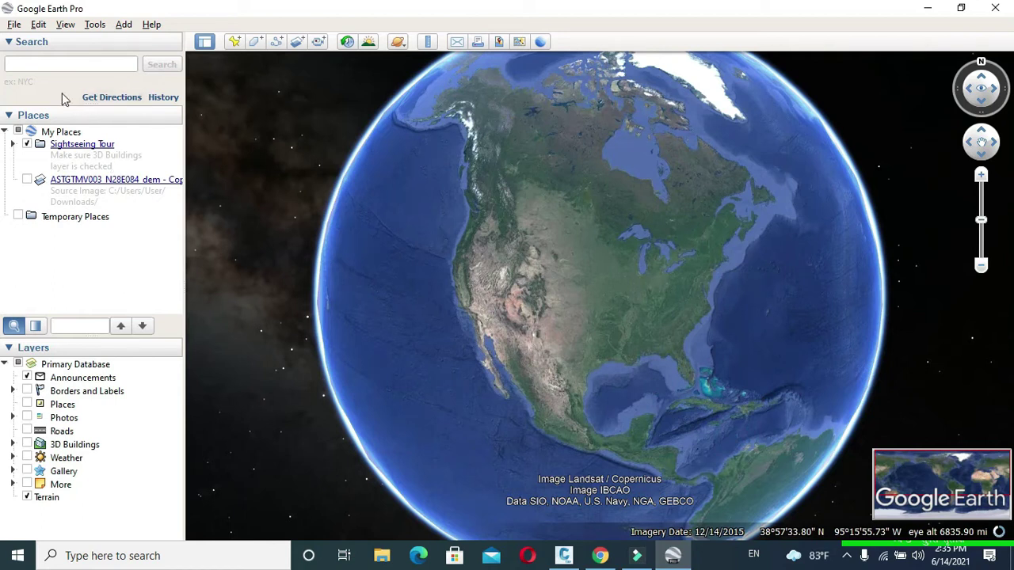
- Search for Parsyang-5 Pokhara, Nepal and fly to the suggested result
click(63, 68)
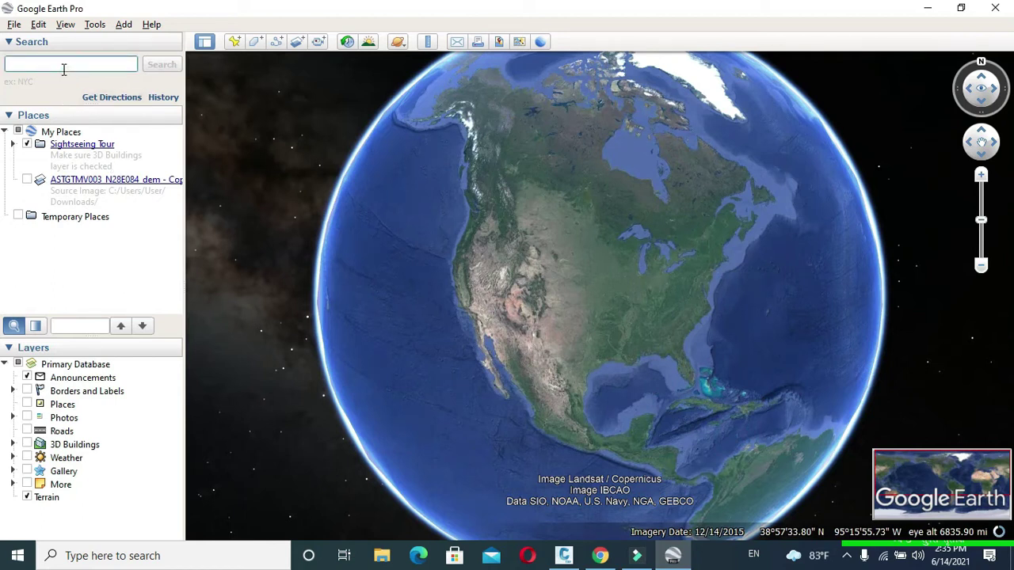
text(parsya)
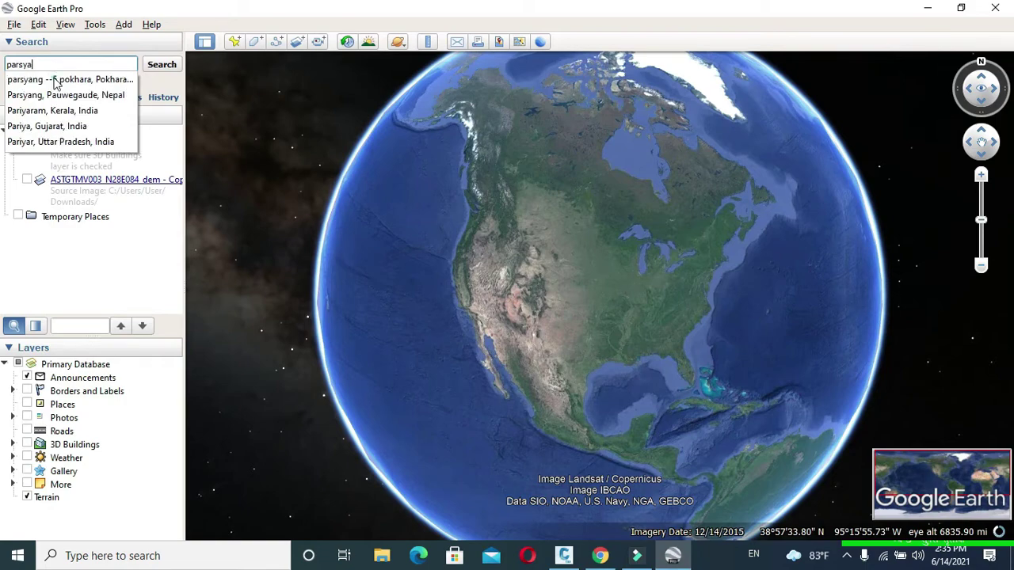
click(57, 80)
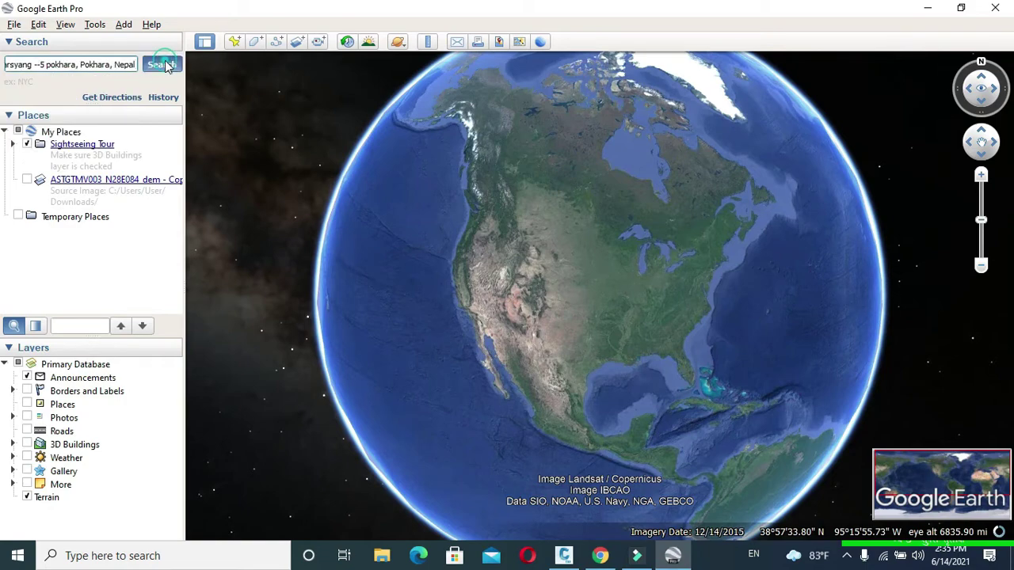
click(162, 64)
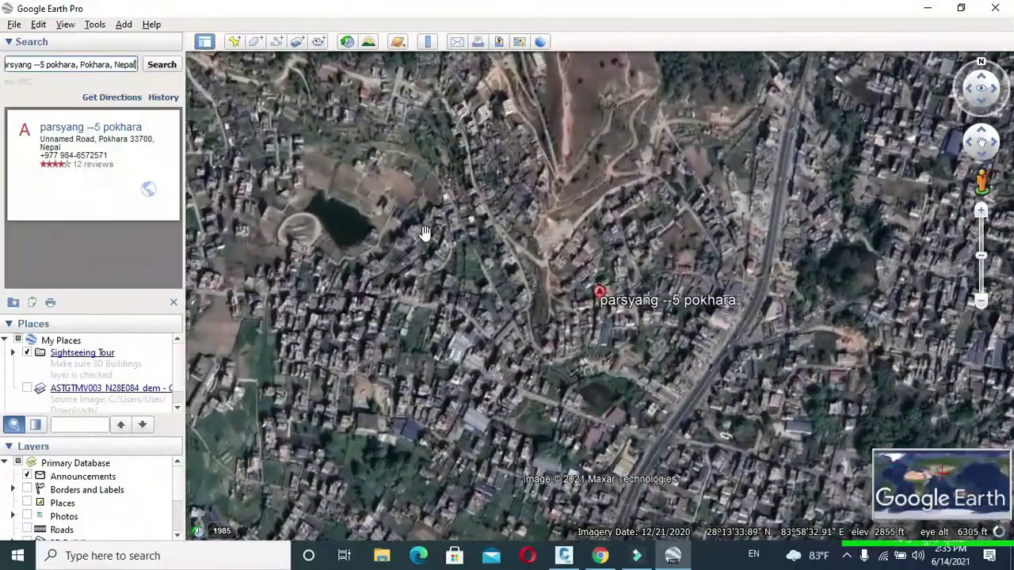
- Zoom in and pan until the field beside the buildings is centred
drag(408, 198, 564, 309)
scroll(565, 309, up, 5)
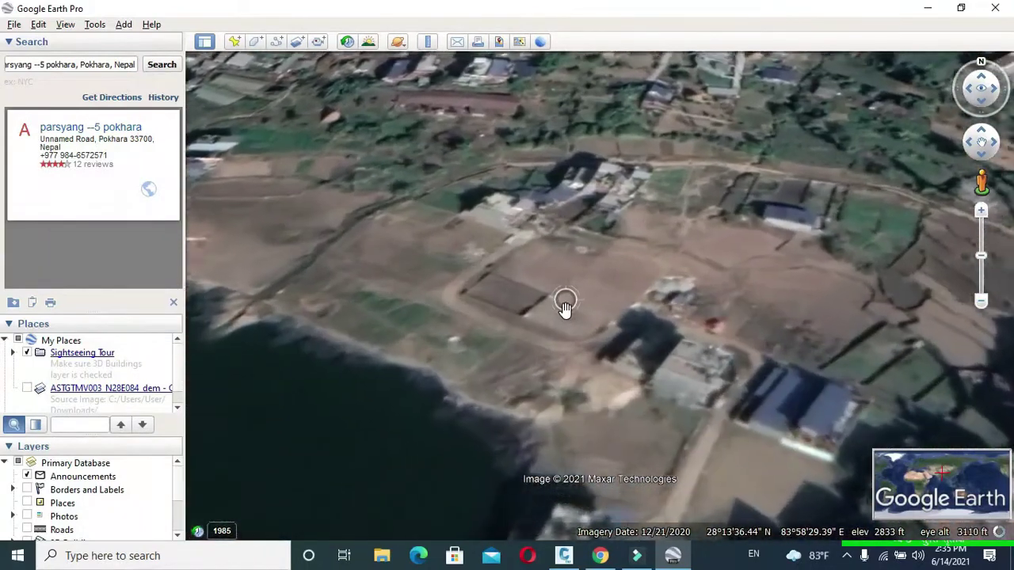
scroll(540, 337, up, 2)
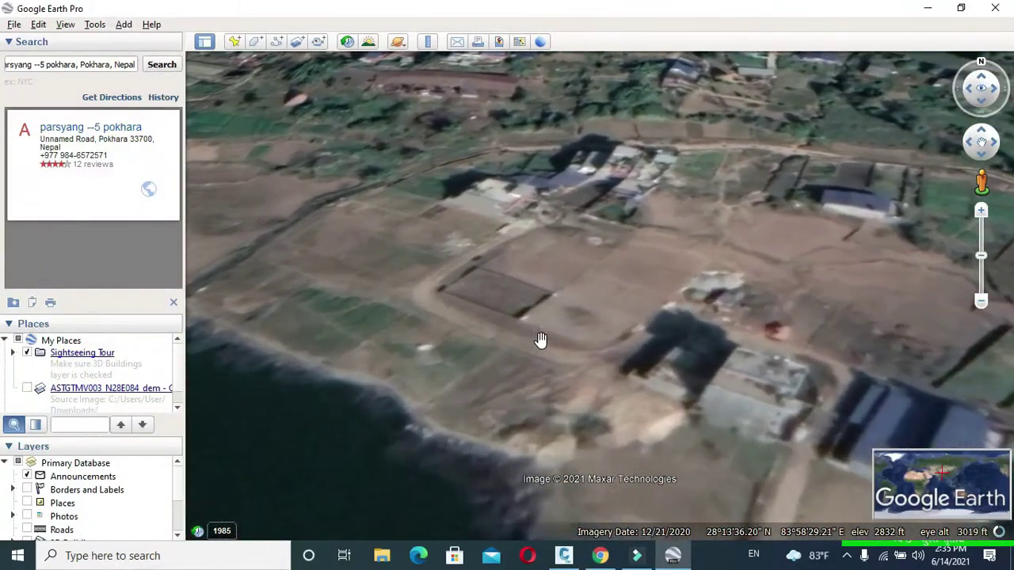
mouse_move(571, 310)
mouse_down()
mouse_move(570, 355)
mouse_move(630, 438)
mouse_up()
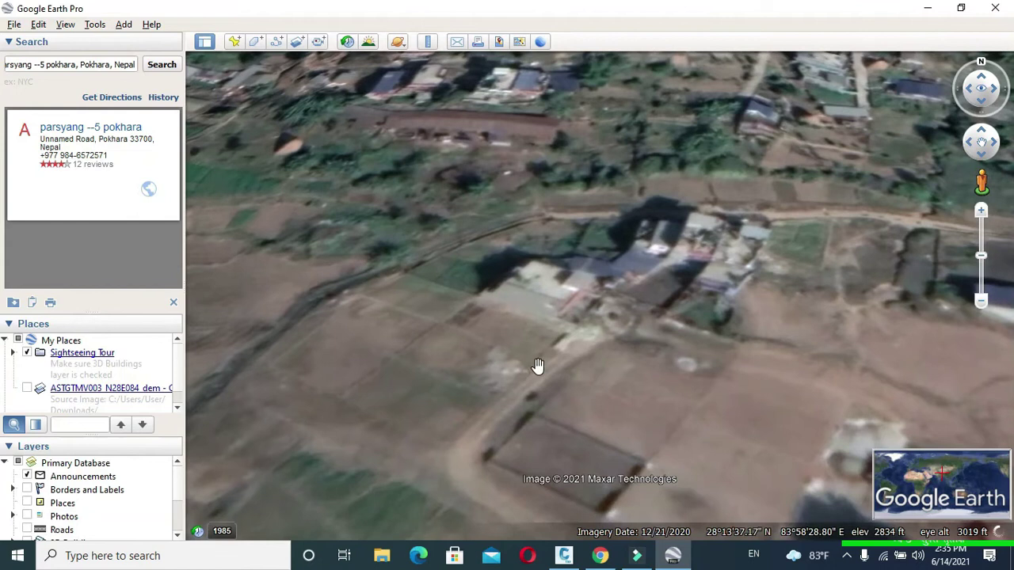
drag(539, 367, 575, 452)
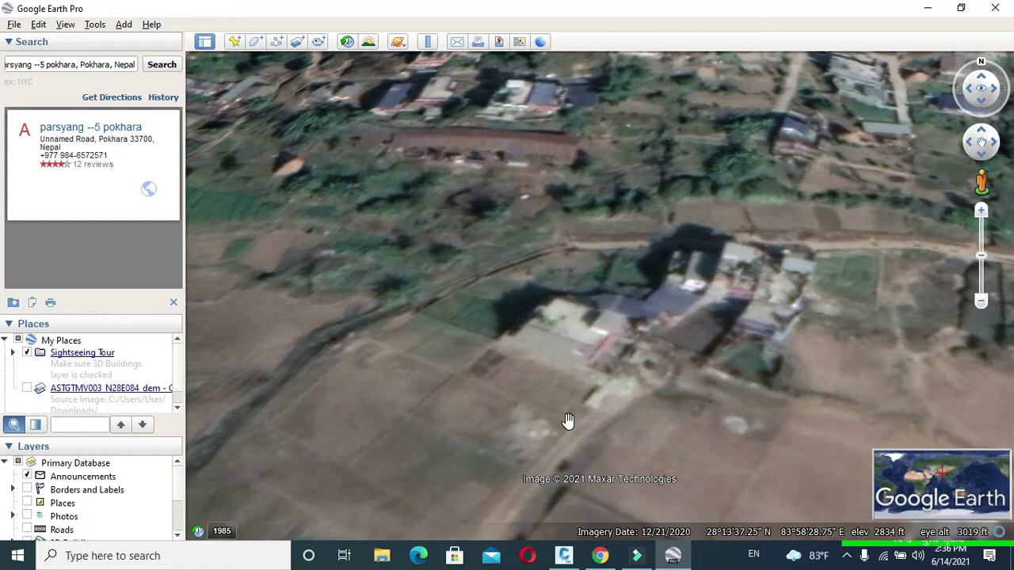
- In Options 3D View, set Lat/Long to Universal Transverse Mercator and units to Meters, Kilometers
click(94, 25)
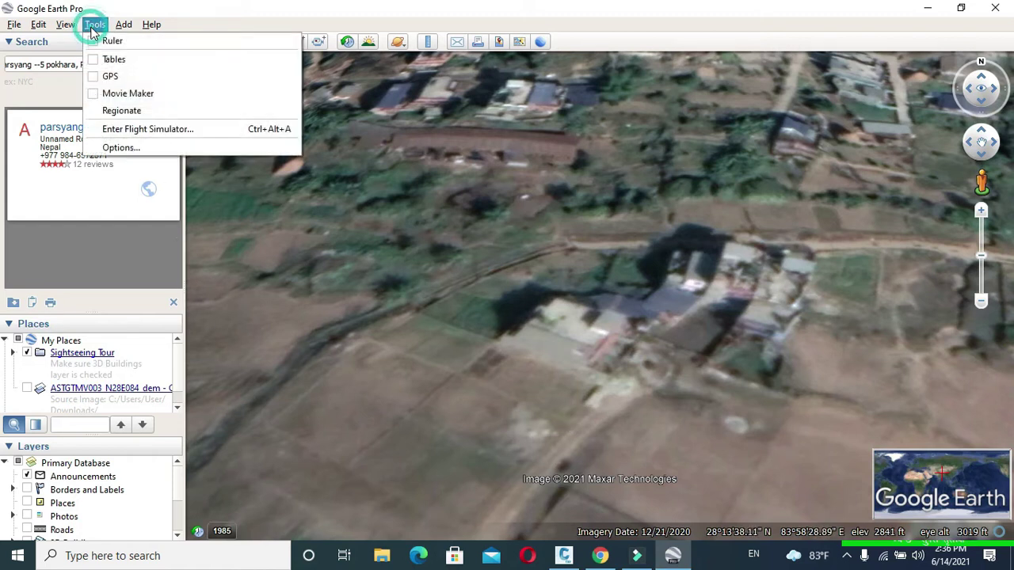
click(135, 147)
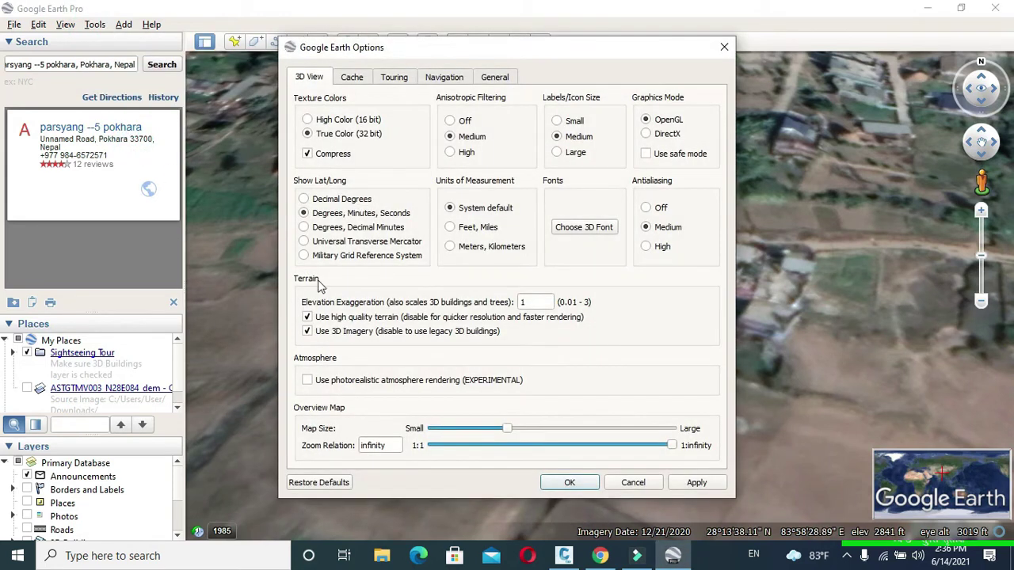
click(304, 242)
click(452, 248)
click(584, 481)
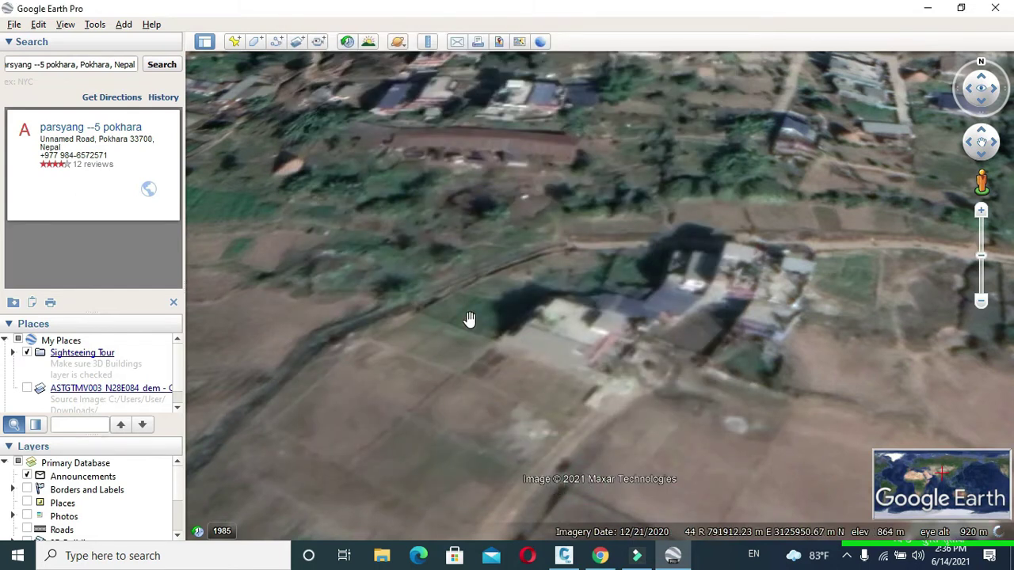
- Create a path called 'Our path' and set its line style colour to green
click(277, 42)
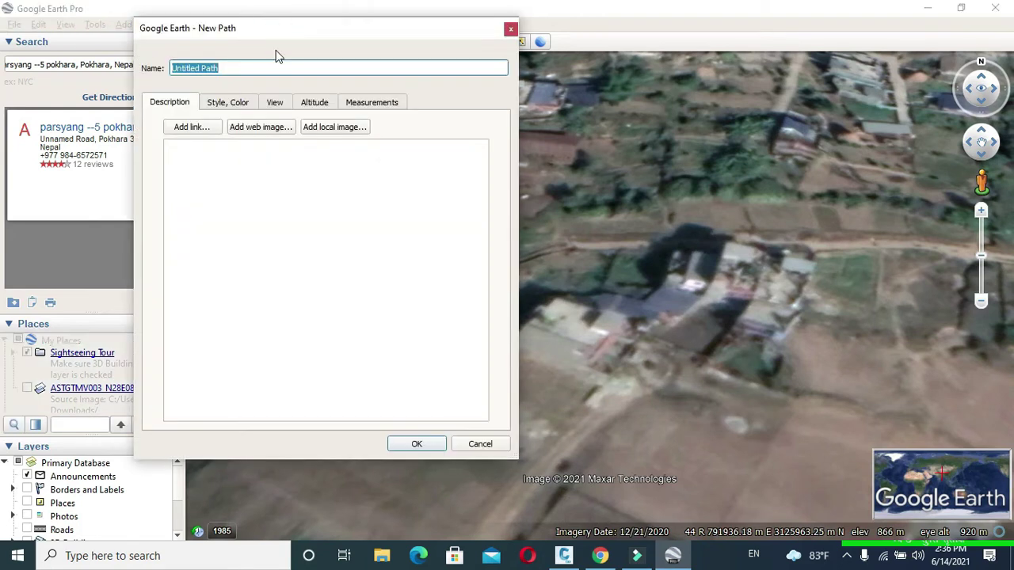
click(242, 68)
text(Our path)
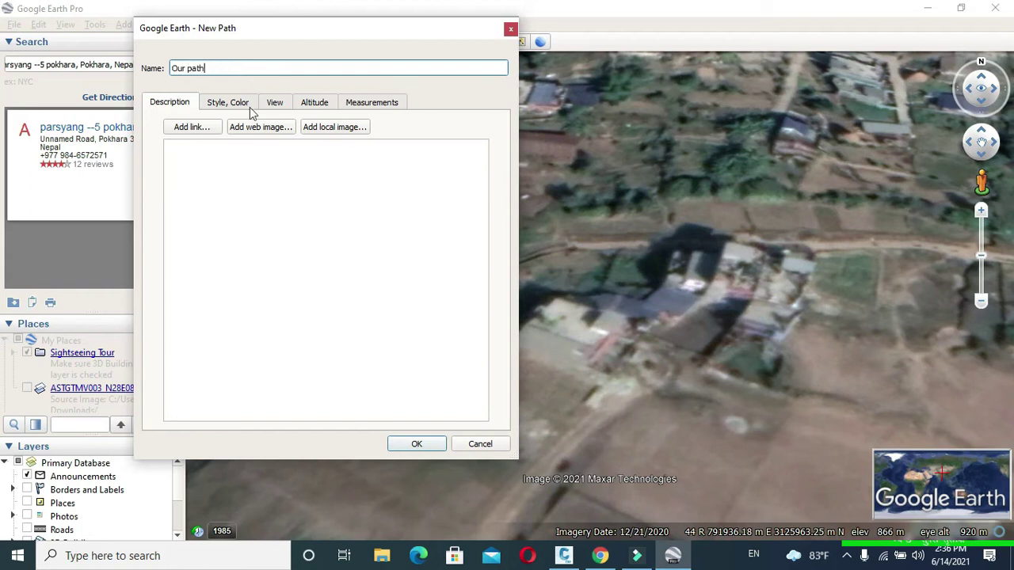
click(245, 110)
click(209, 154)
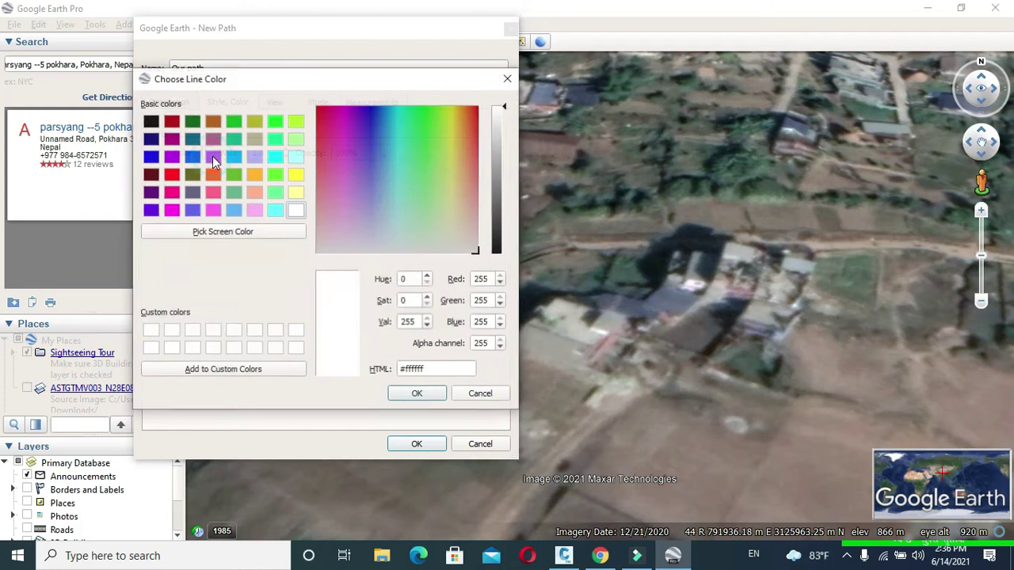
click(233, 175)
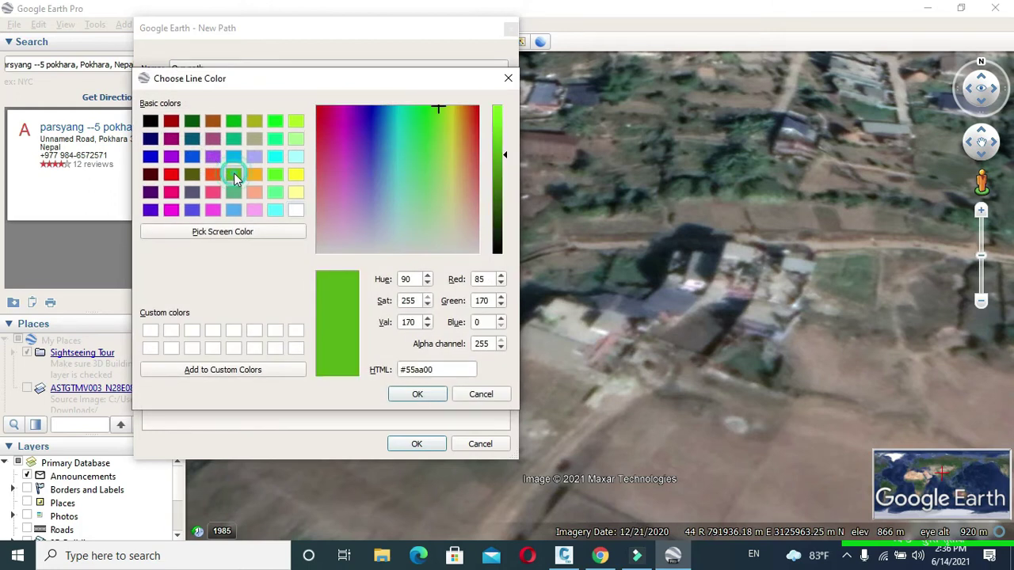
click(417, 395)
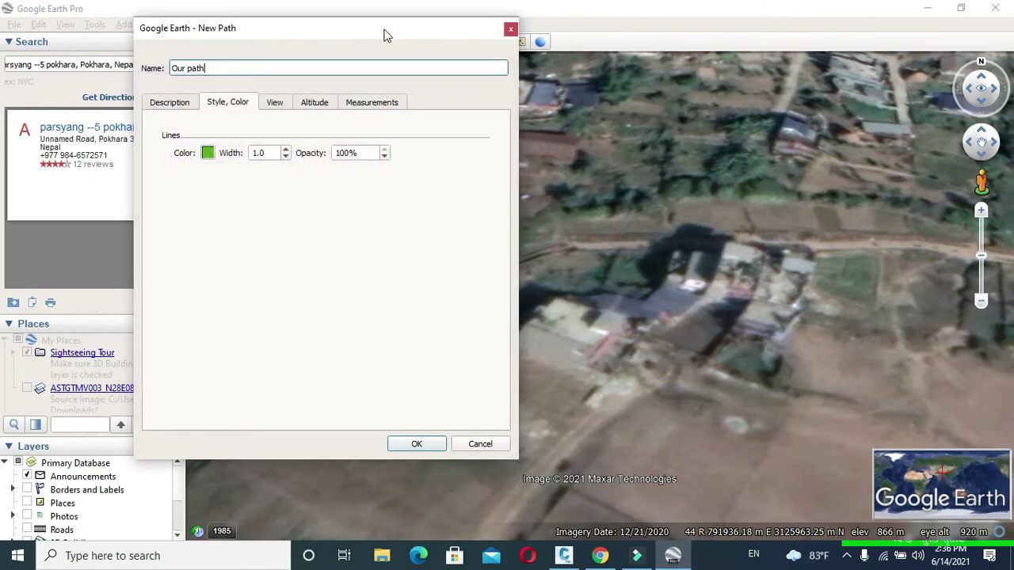
- Move the New Path dialog aside and trace freehand loops across the field's top and lower parts
drag(386, 36, 39, 106)
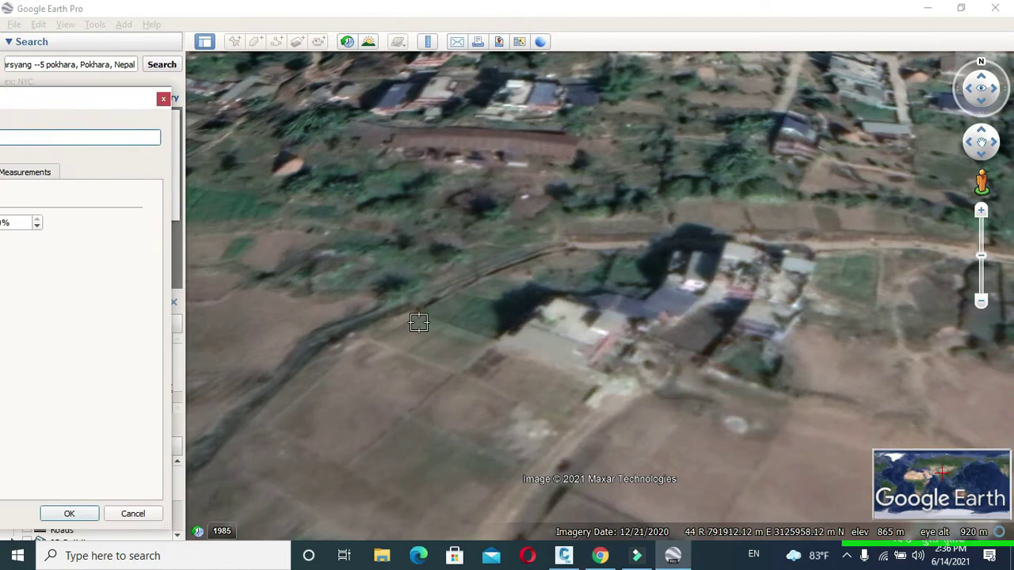
drag(418, 313, 554, 364)
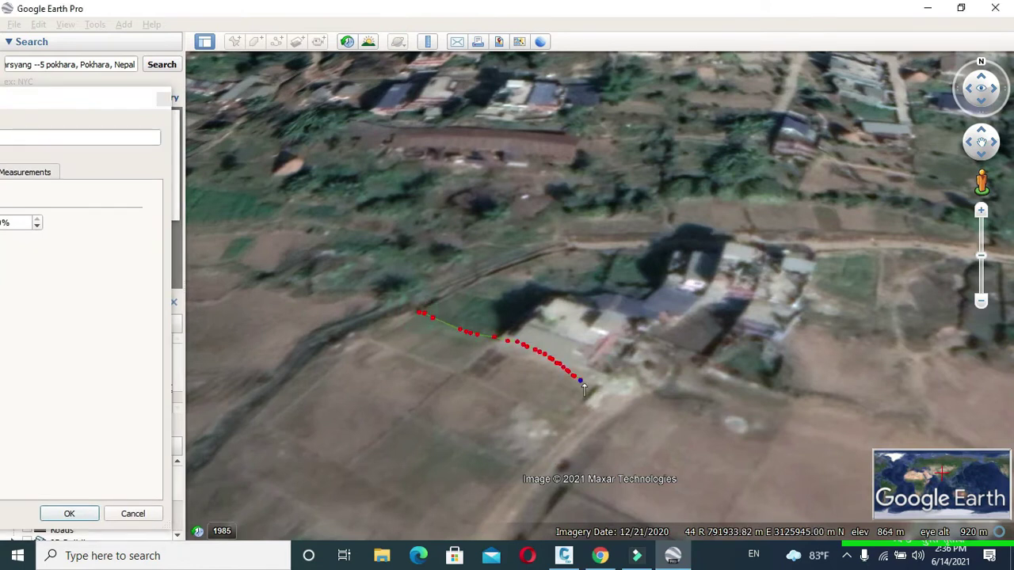
mouse_move(471, 367)
mouse_down()
mouse_move(405, 339)
mouse_move(457, 379)
mouse_up()
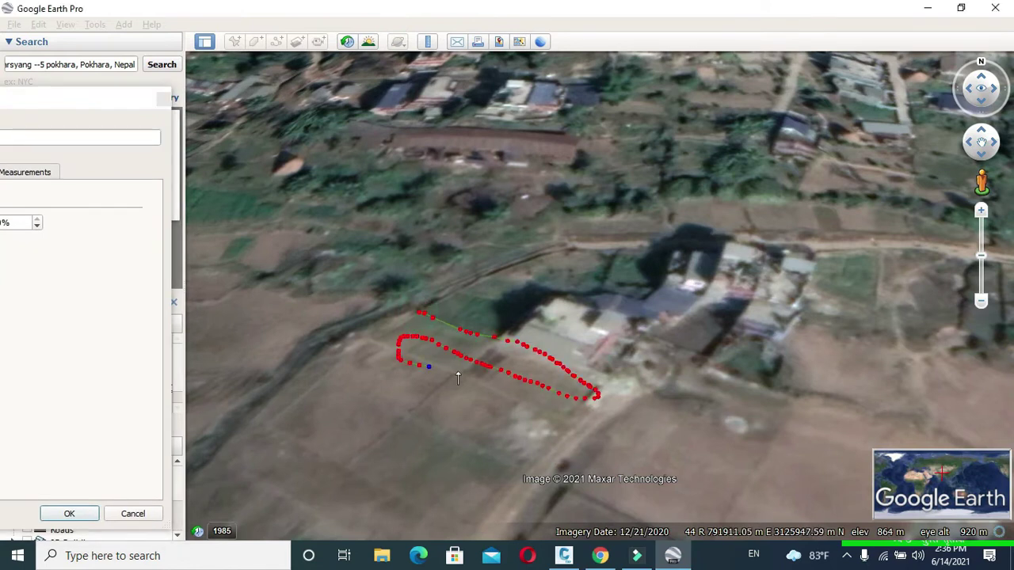
drag(356, 374, 434, 430)
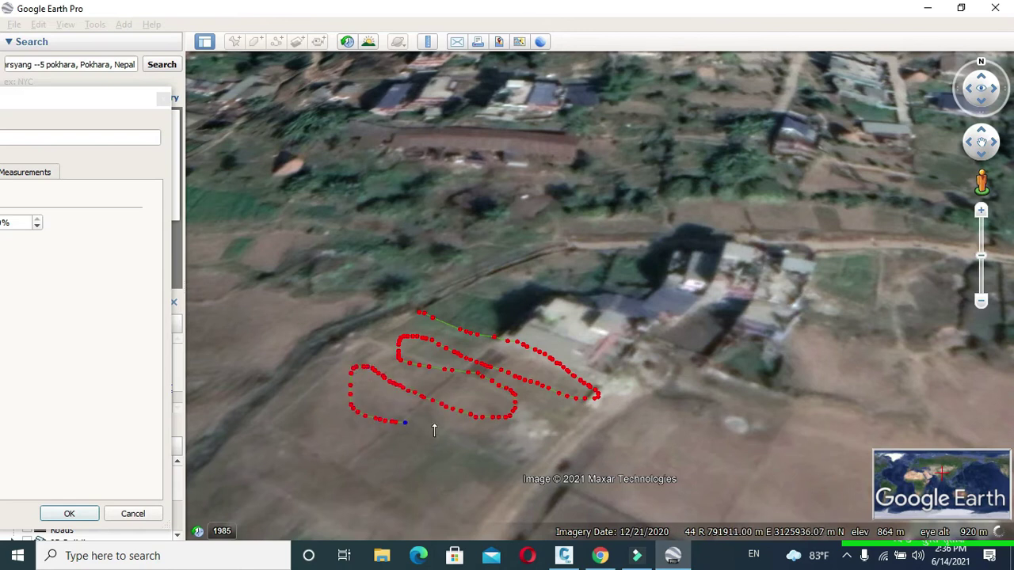
mouse_move(506, 478)
mouse_down()
mouse_move(362, 446)
mouse_move(332, 402)
mouse_up()
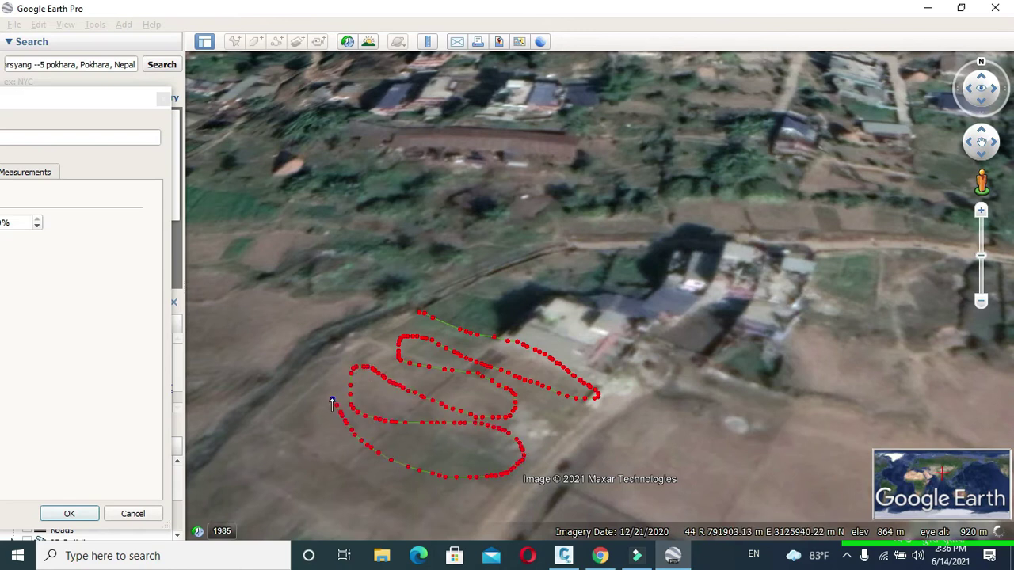
drag(422, 498, 456, 511)
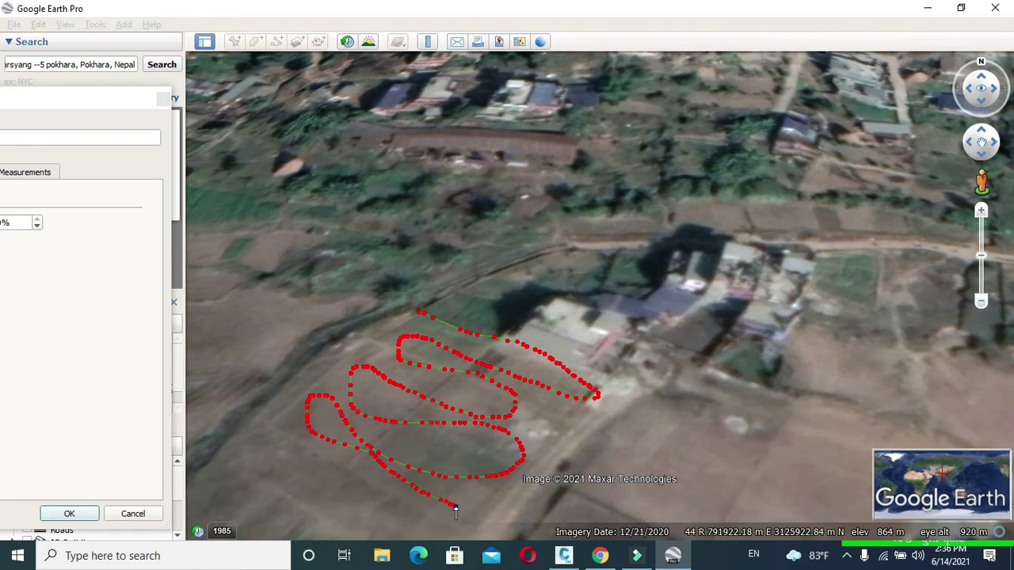
mouse_move(371, 434)
mouse_down()
mouse_move(420, 360)
mouse_move(506, 368)
mouse_move(574, 392)
mouse_move(468, 404)
mouse_move(372, 348)
mouse_move(340, 459)
mouse_move(349, 396)
mouse_move(490, 467)
mouse_move(429, 429)
mouse_move(420, 349)
mouse_move(356, 464)
mouse_move(468, 468)
mouse_move(471, 480)
mouse_move(436, 356)
mouse_move(361, 360)
mouse_up()
- Keep looping the path to fill the field's remaining gaps and right side
mouse_move(418, 382)
mouse_down()
mouse_move(410, 432)
mouse_move(523, 422)
mouse_move(467, 511)
mouse_move(545, 438)
mouse_up()
mouse_move(449, 348)
mouse_down()
mouse_move(530, 378)
mouse_move(368, 383)
mouse_move(386, 368)
mouse_up()
drag(358, 440, 426, 497)
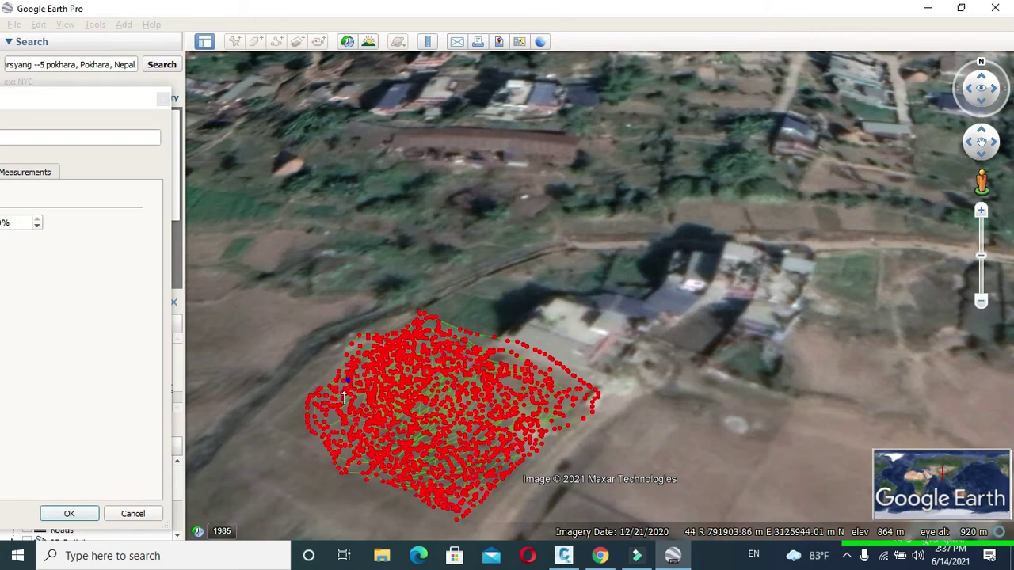
drag(316, 397, 371, 403)
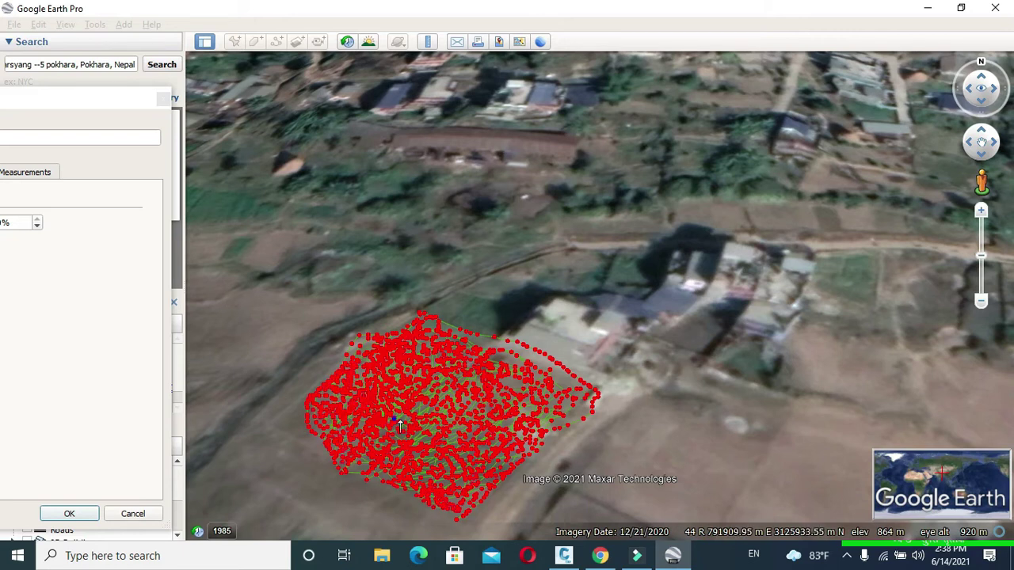
mouse_move(470, 352)
mouse_down()
mouse_move(551, 388)
mouse_move(360, 348)
mouse_up()
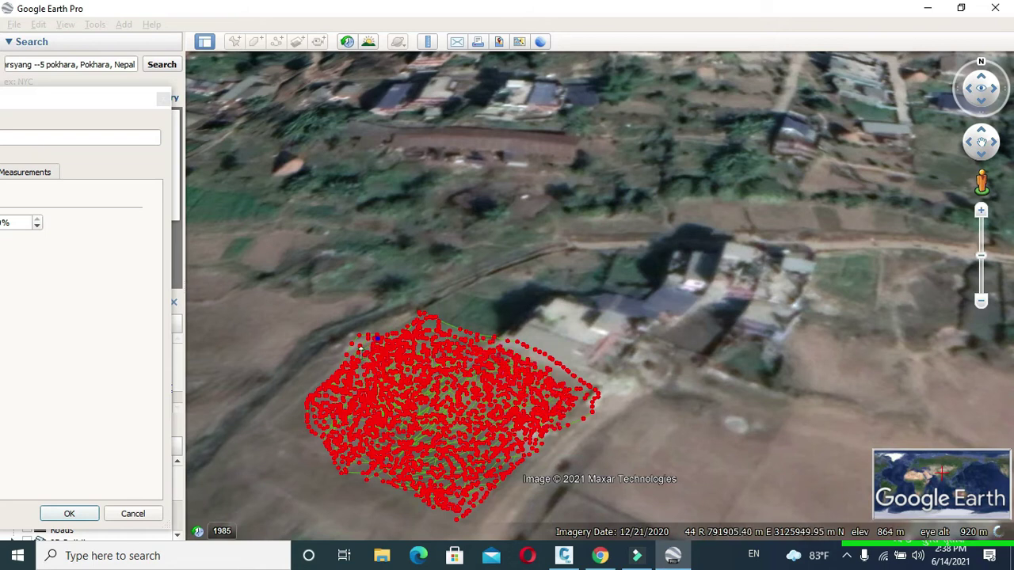
- Finish the last path loops so the whole field is covered
drag(511, 458, 420, 412)
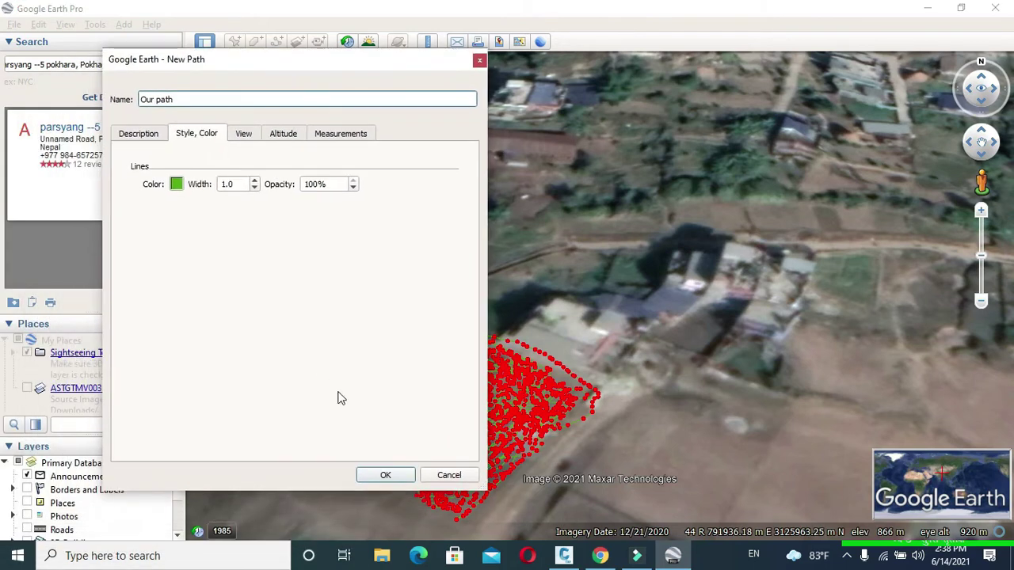
- Finish Our path so it is saved in Places and drawn as green lines
click(387, 475)
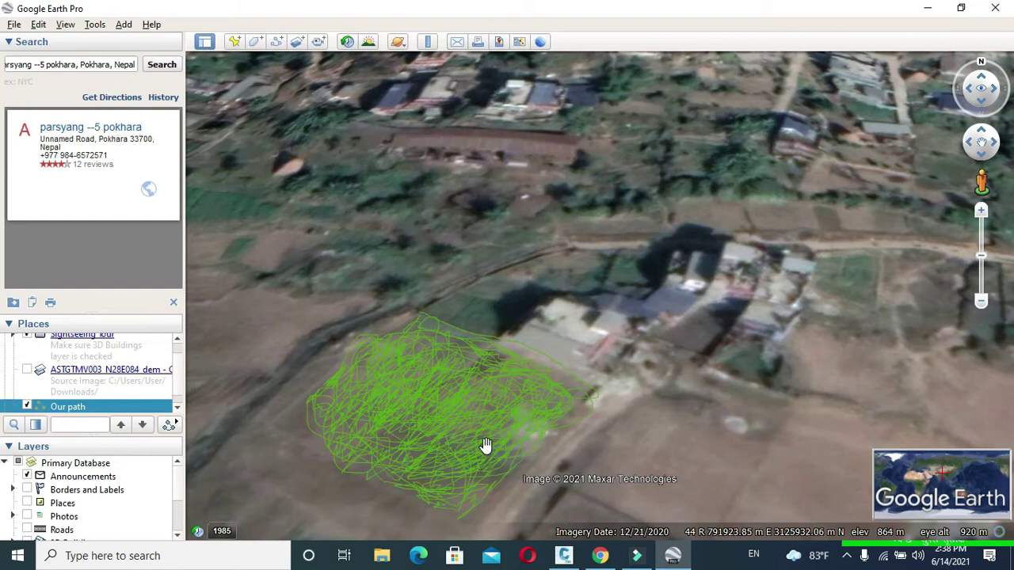
- Export Our path with Save Place As to the Desktop as a Kml (*.kml) file
right_click(107, 407)
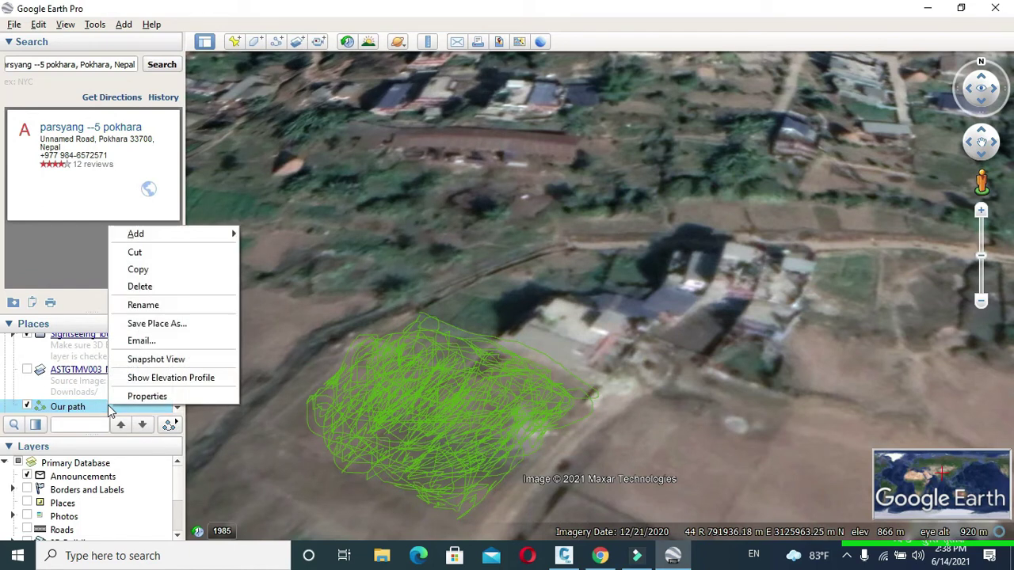
click(178, 332)
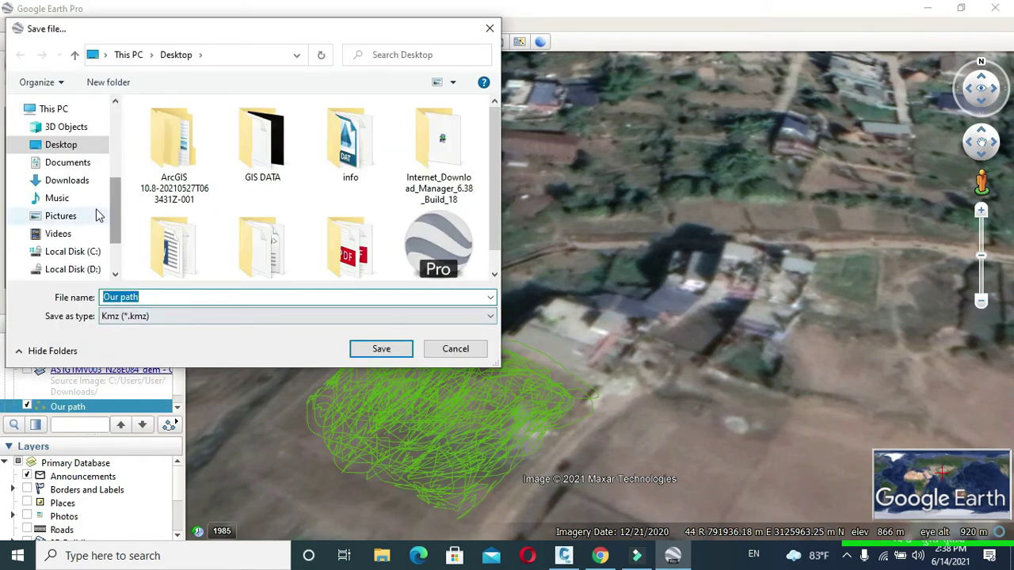
click(53, 144)
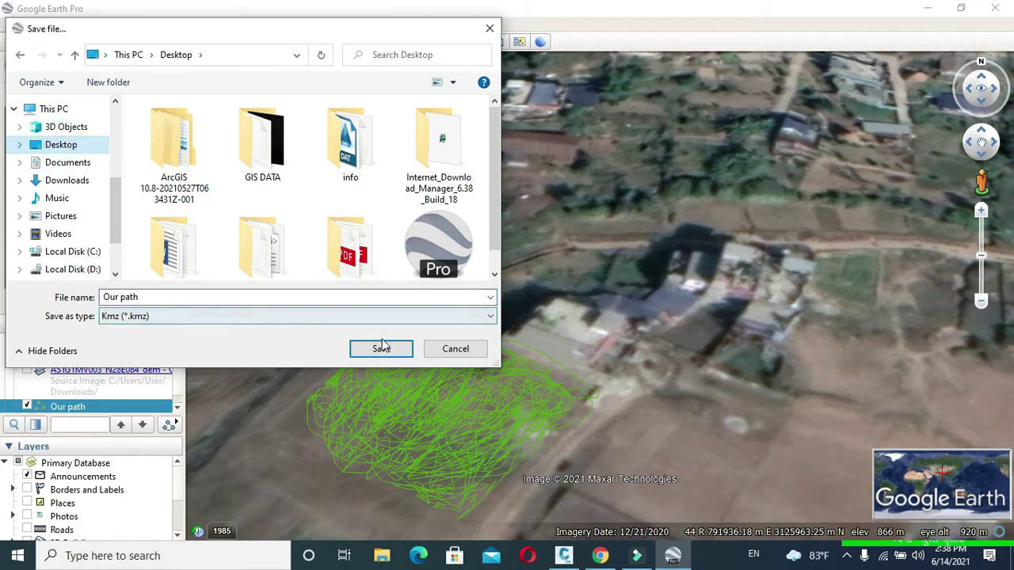
click(420, 318)
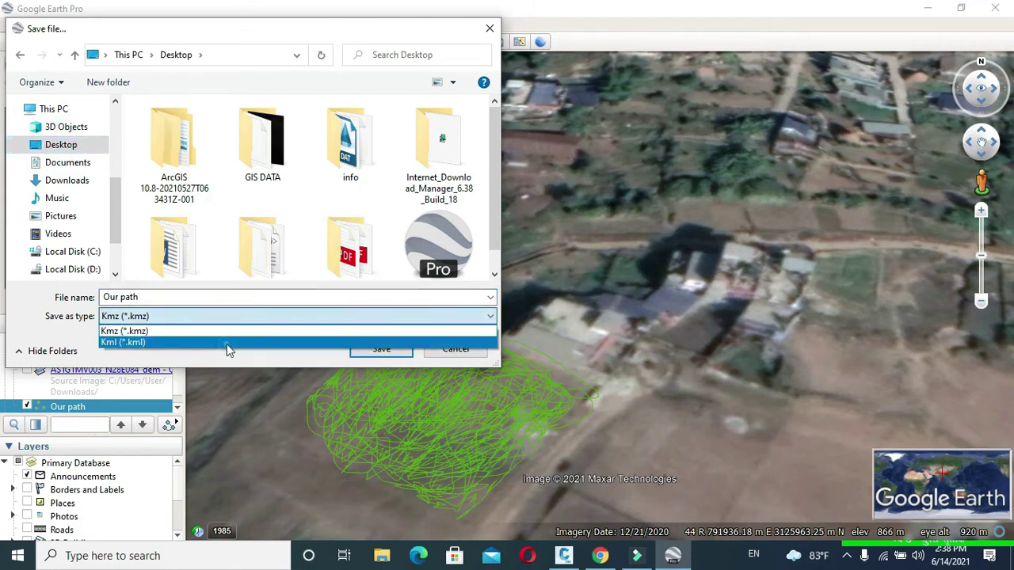
click(226, 344)
click(392, 349)
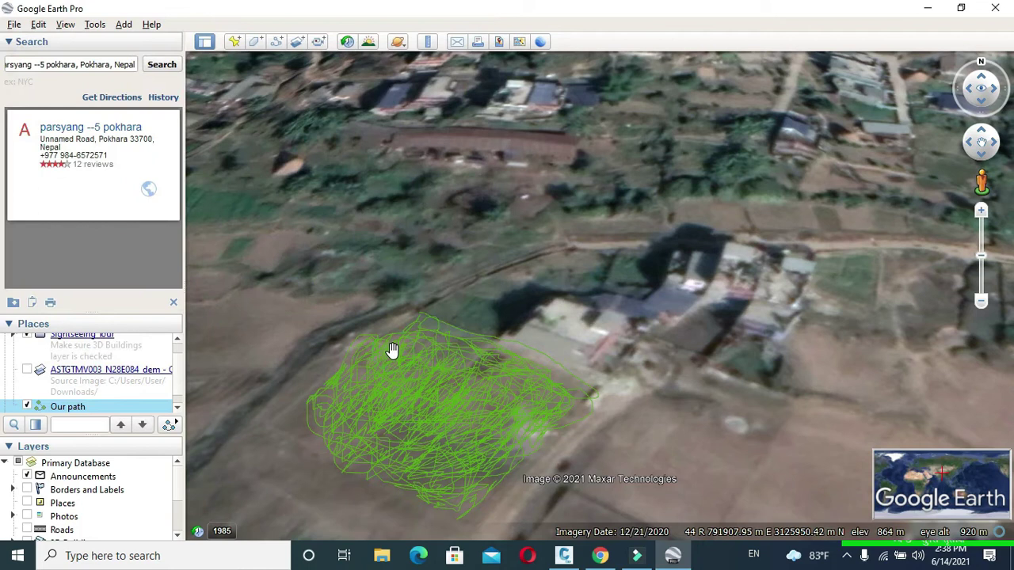
- Minimize Google Earth, maximize Chrome, and open the GPS Visualizer website via a search
click(926, 11)
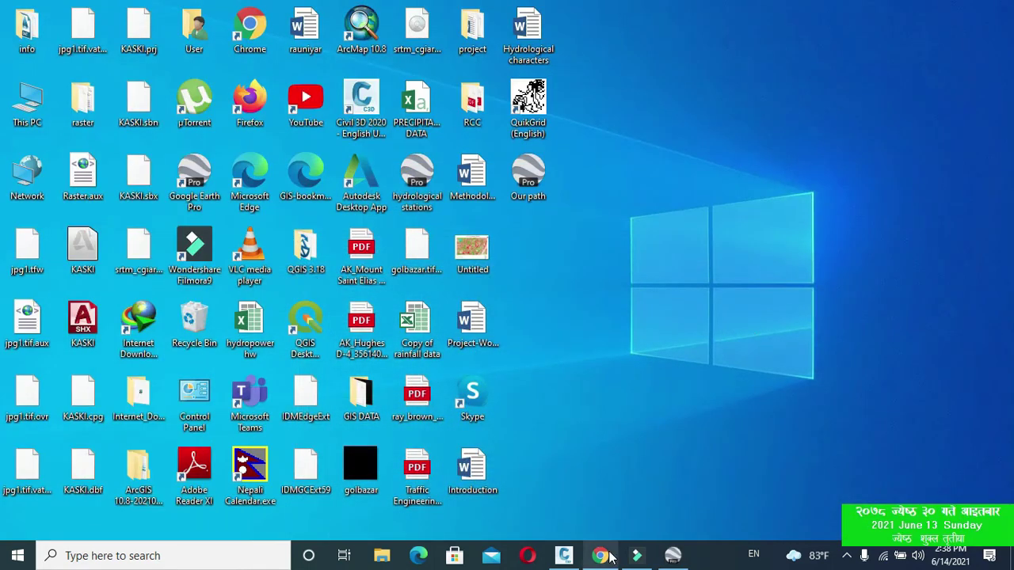
click(602, 556)
click(954, 53)
click(243, 41)
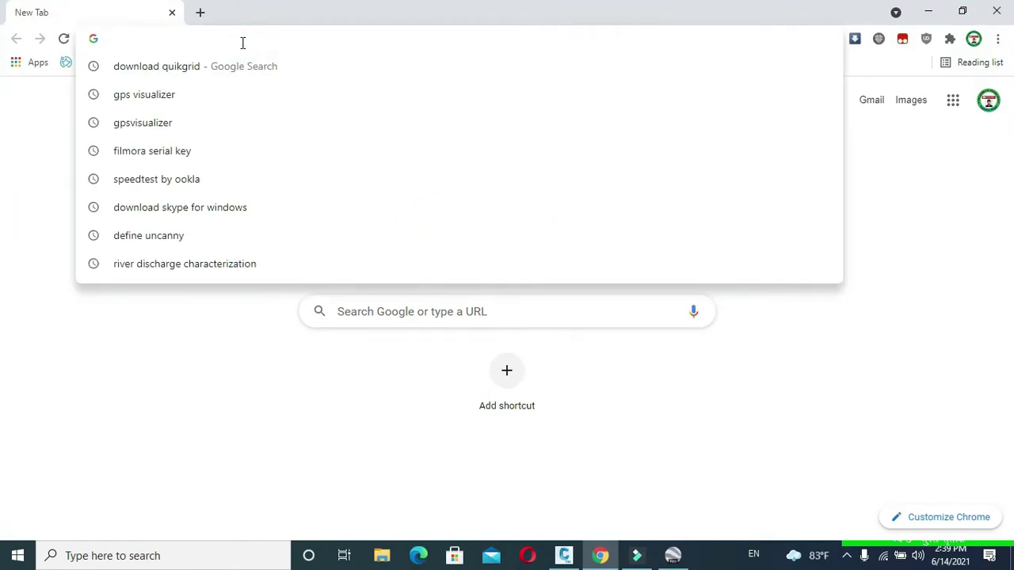
text(gps)
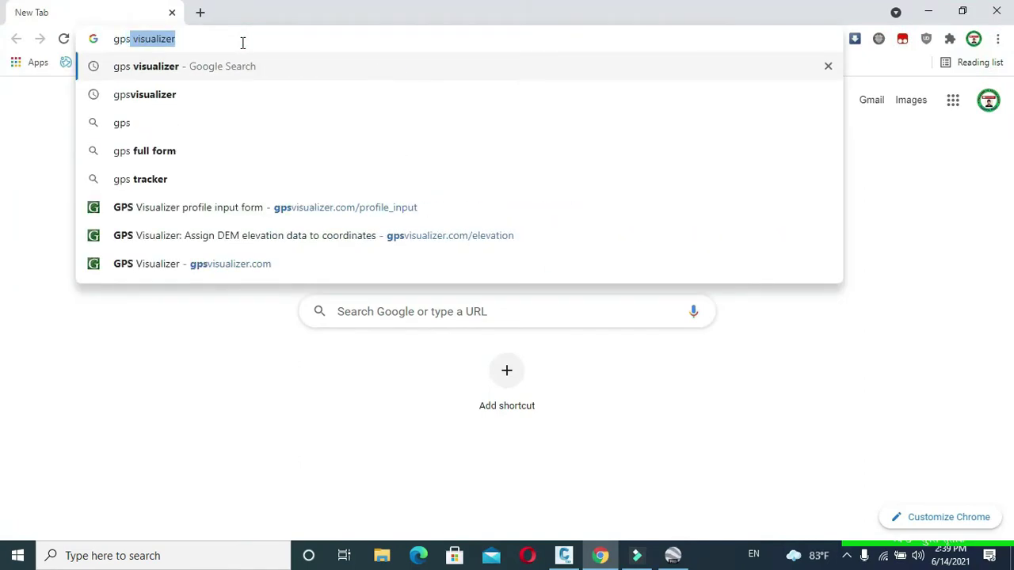
click(198, 68)
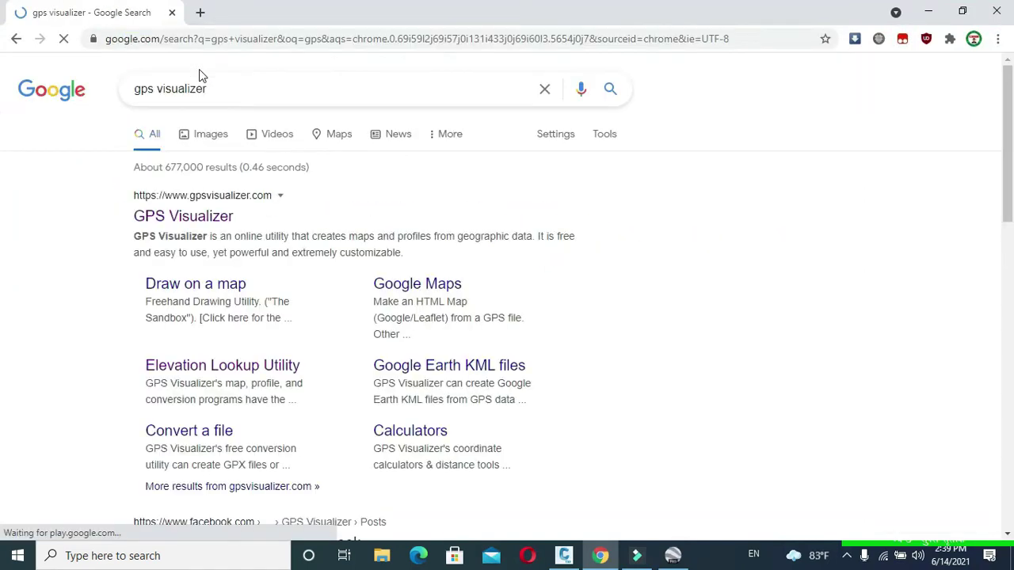
click(212, 226)
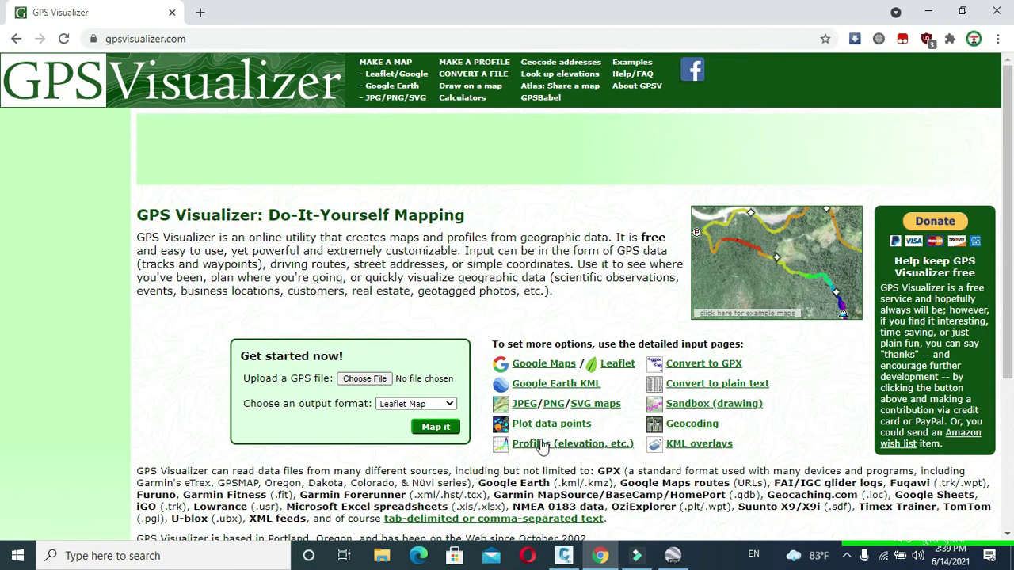
- Go to the Find Missing Elevations page and choose the Our path file to upload
click(552, 445)
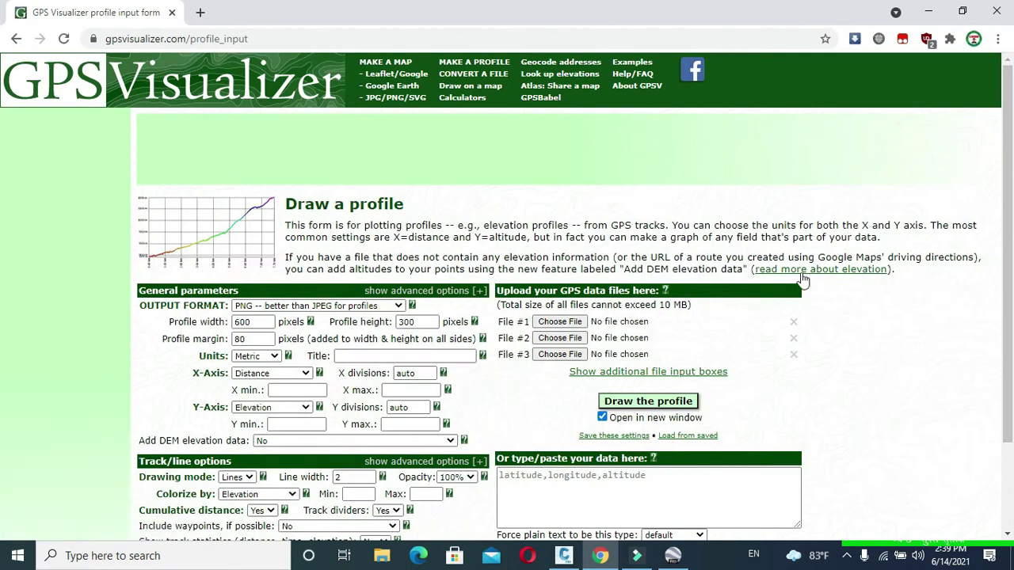
click(824, 270)
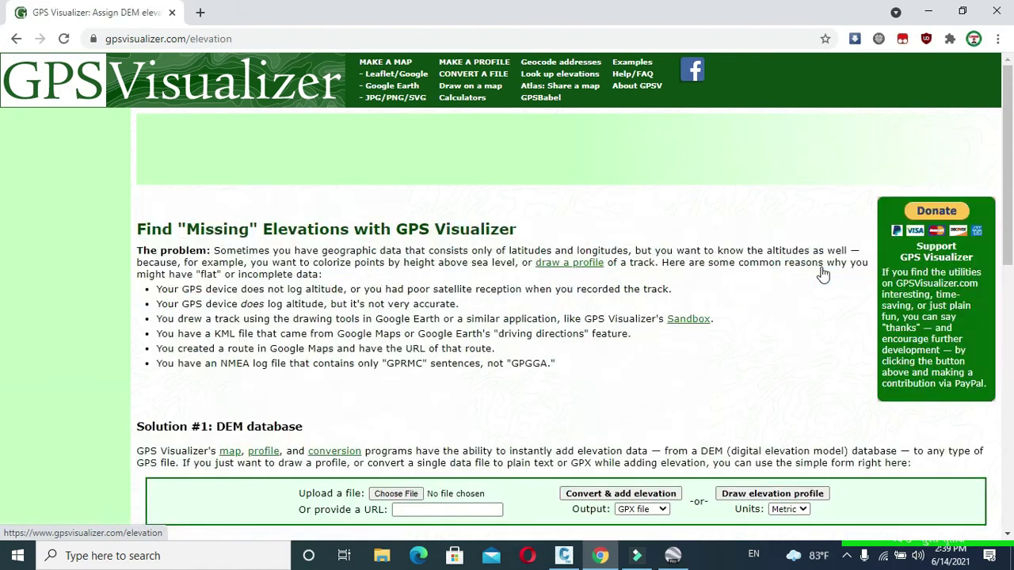
scroll(550, 314, down, 2)
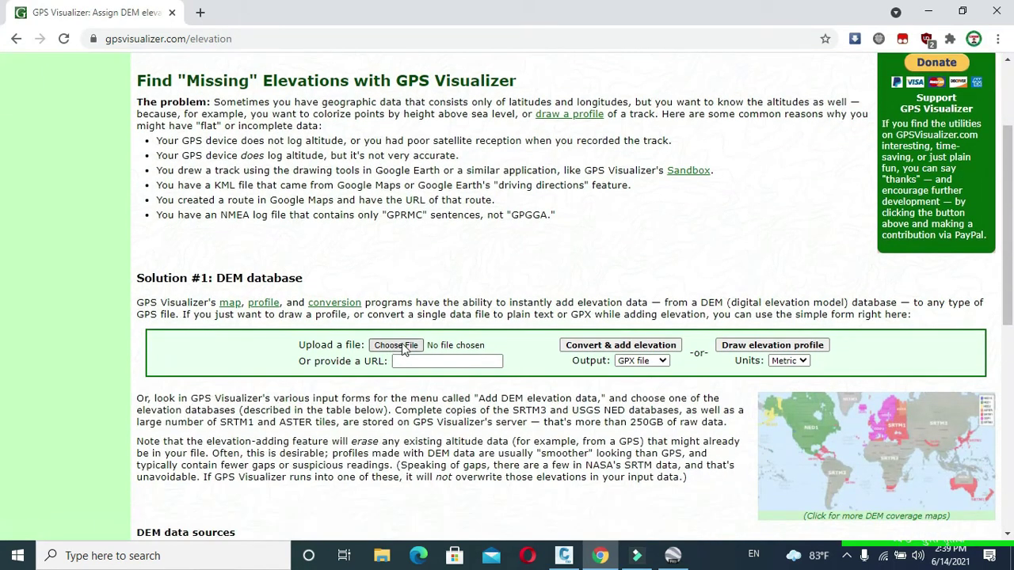
click(404, 346)
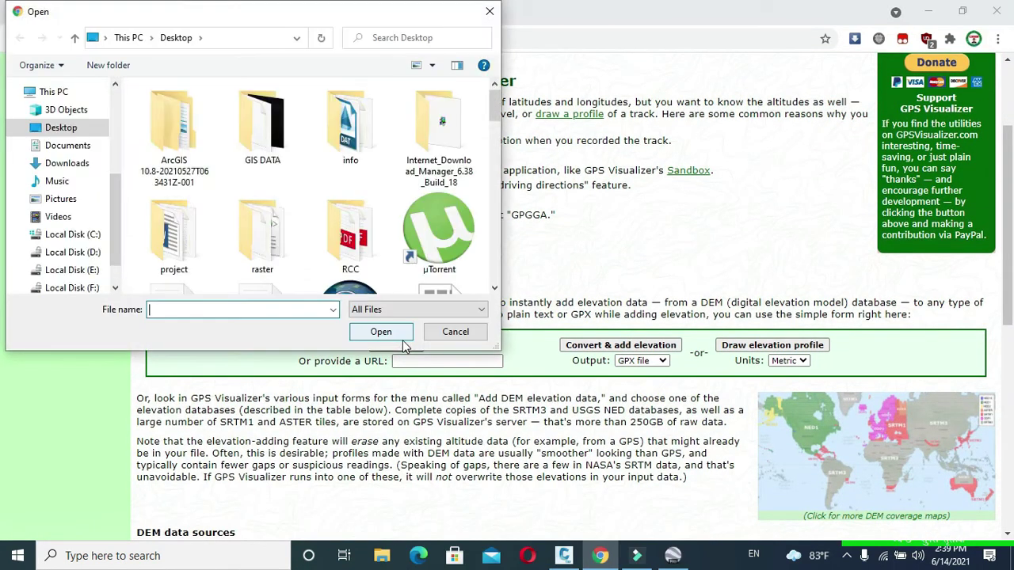
scroll(293, 174, down, 3)
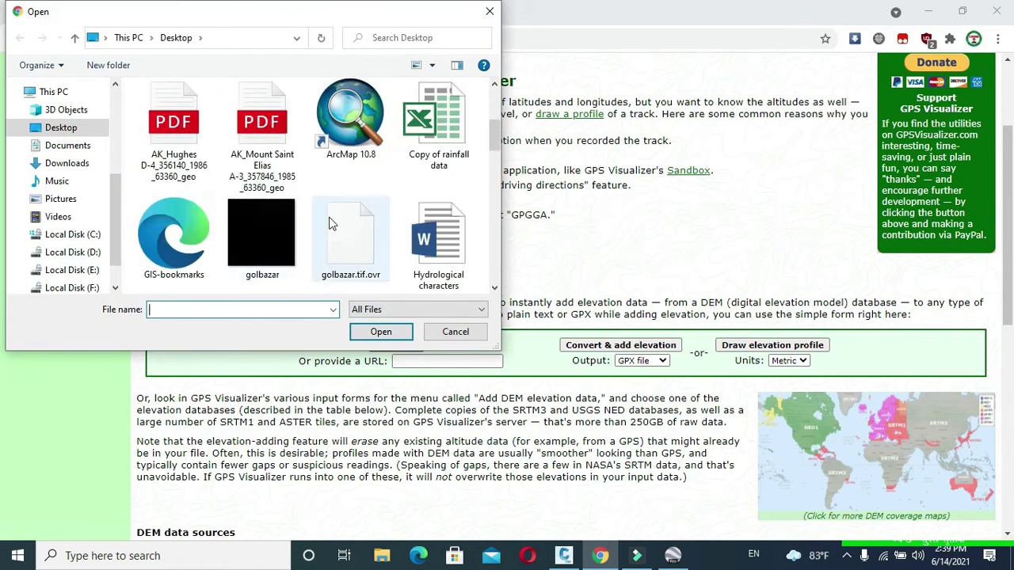
scroll(379, 174, up, 2)
scroll(396, 215, down, 4)
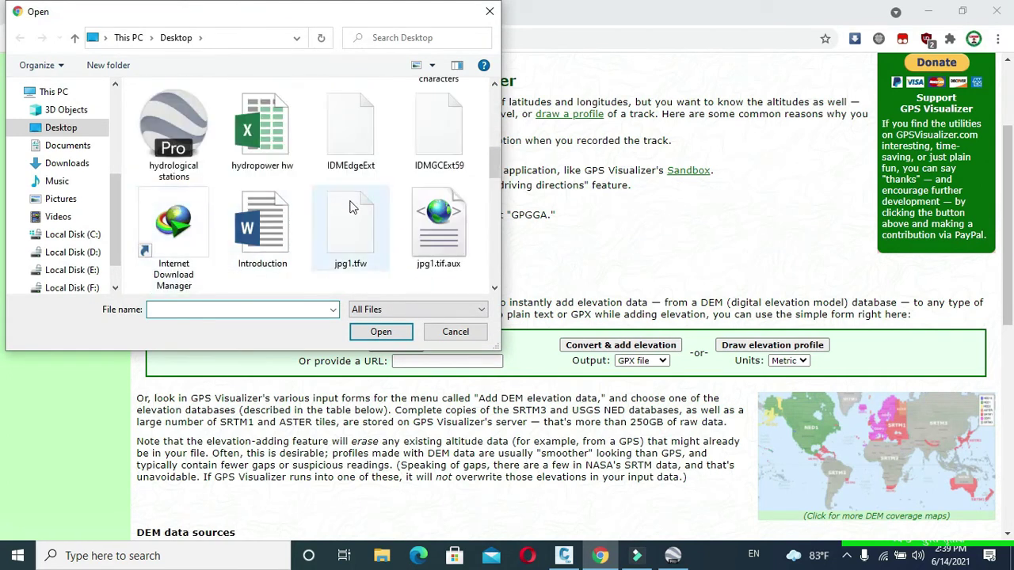
scroll(341, 222, down, 3)
scroll(317, 245, down, 3)
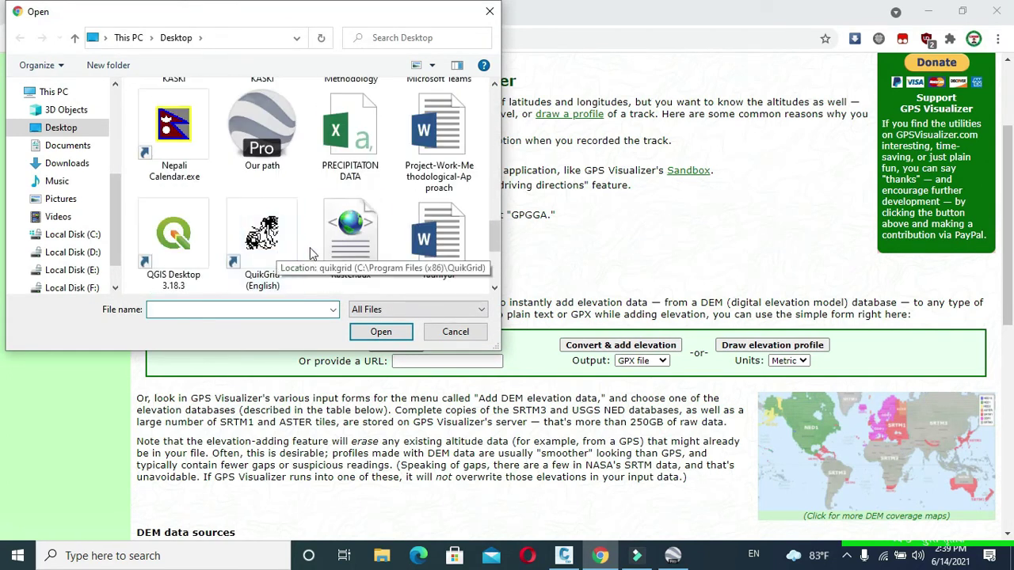
click(262, 143)
- Upload Our path.kml, download the converted GPX, and save it on the Desktop as gpx-data
click(381, 332)
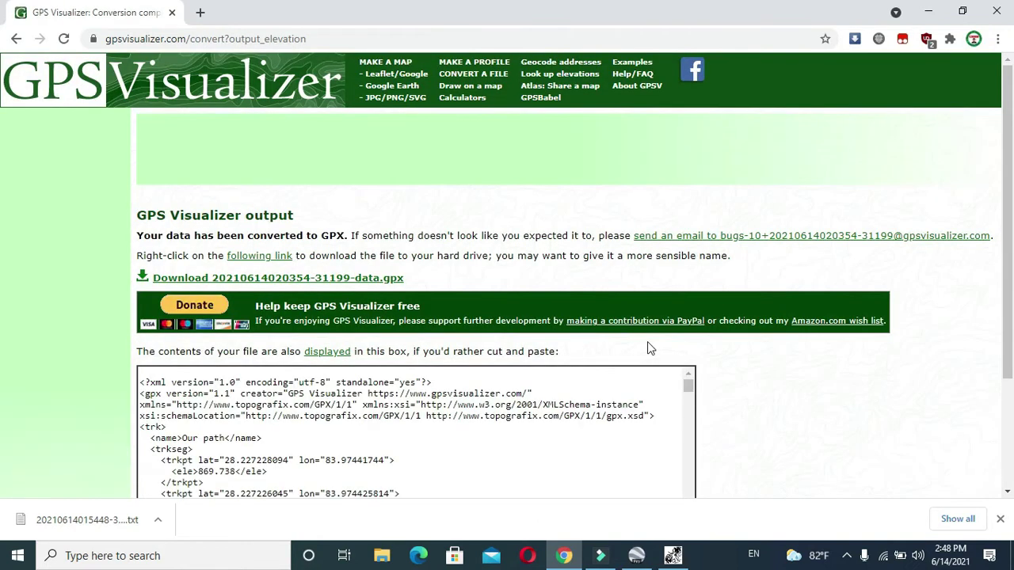
click(360, 279)
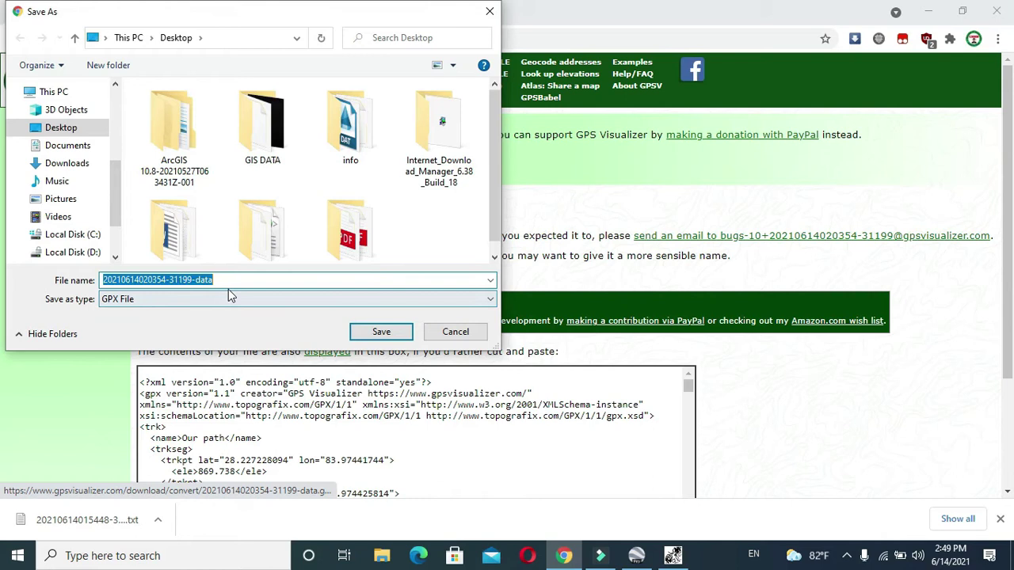
mouse_move(67, 170)
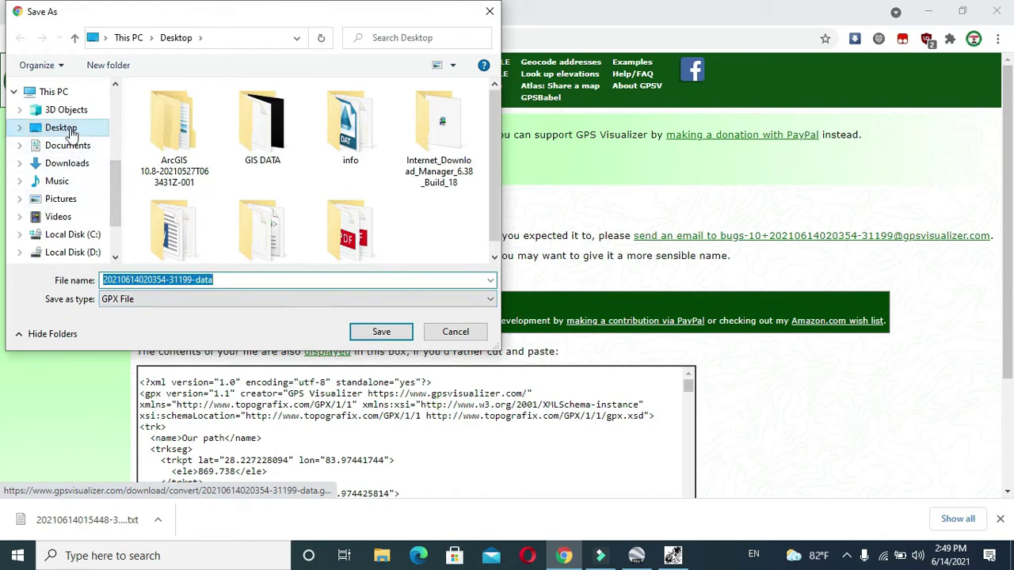
click(191, 282)
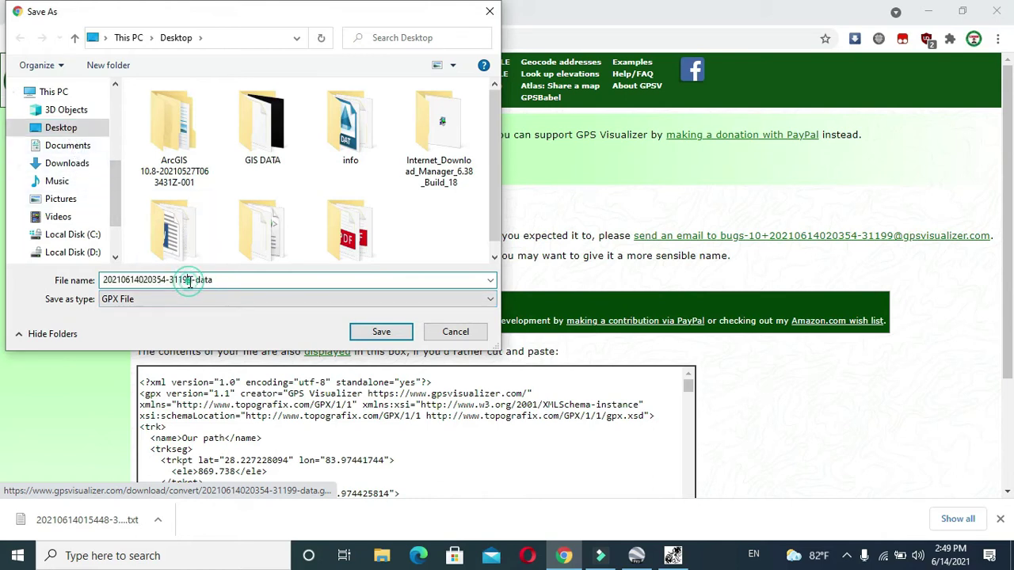
key(BackSpace)
key(BackSpace)
key(BackSpace)
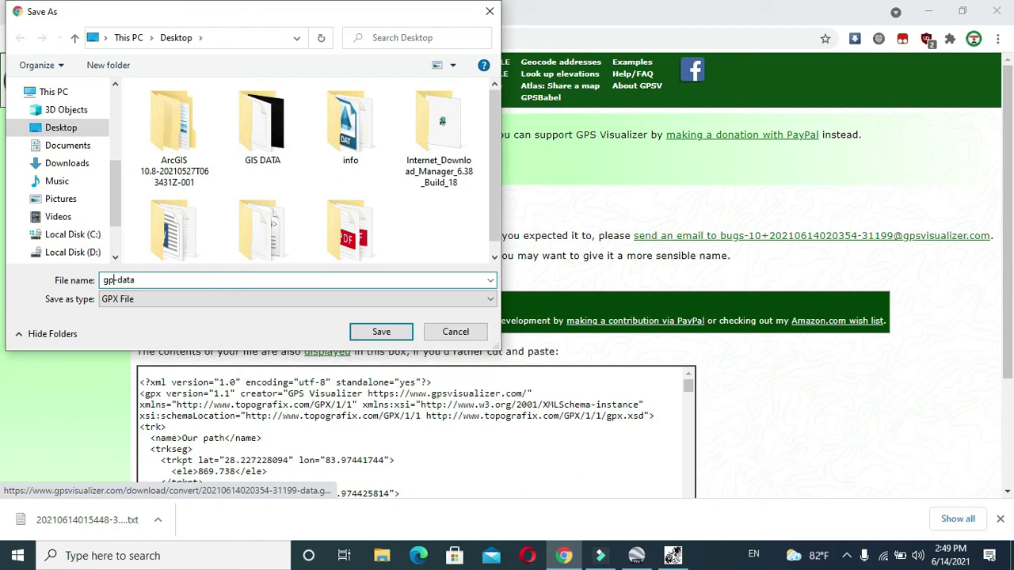
click(376, 332)
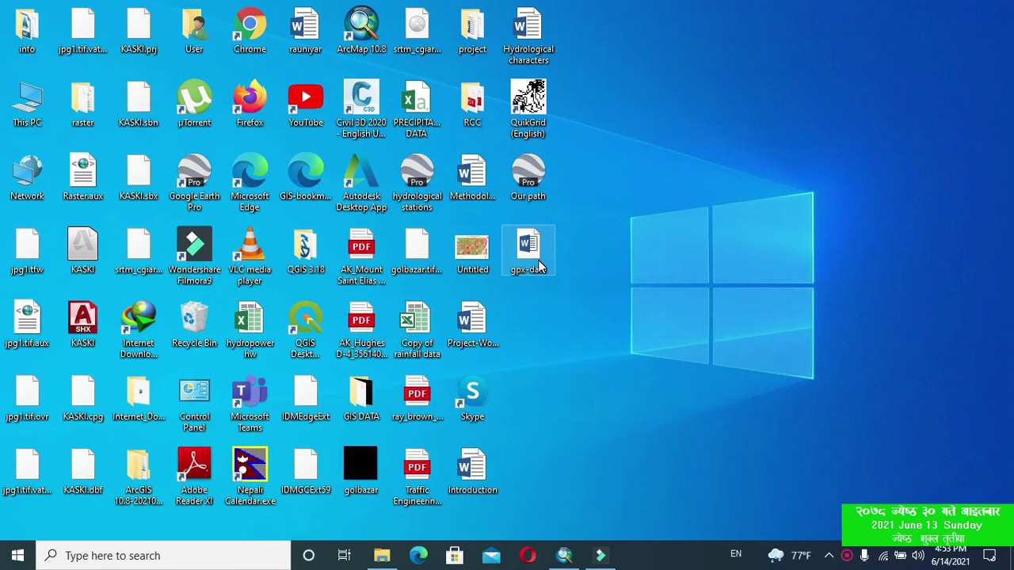
right_click(539, 268)
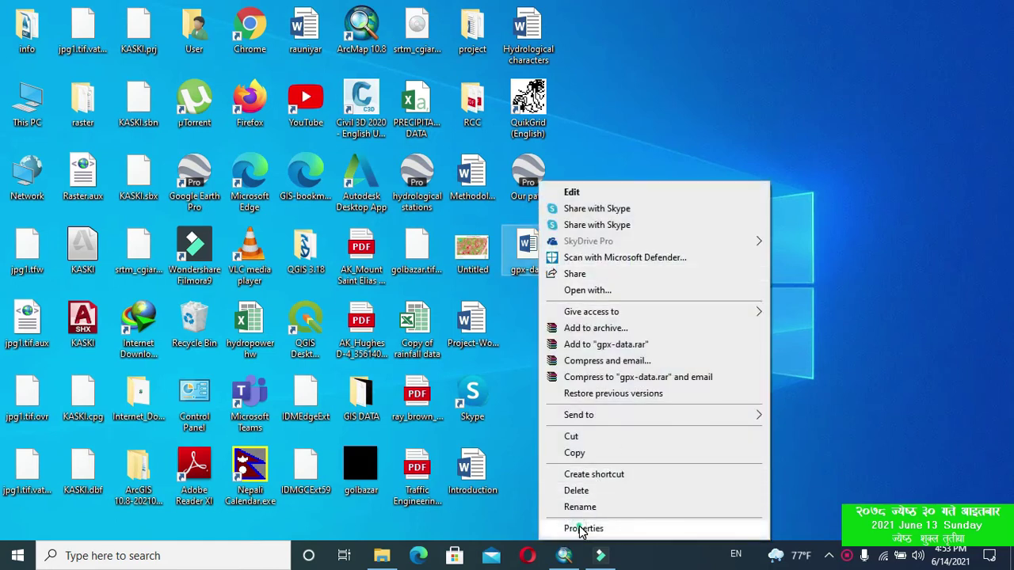
click(579, 526)
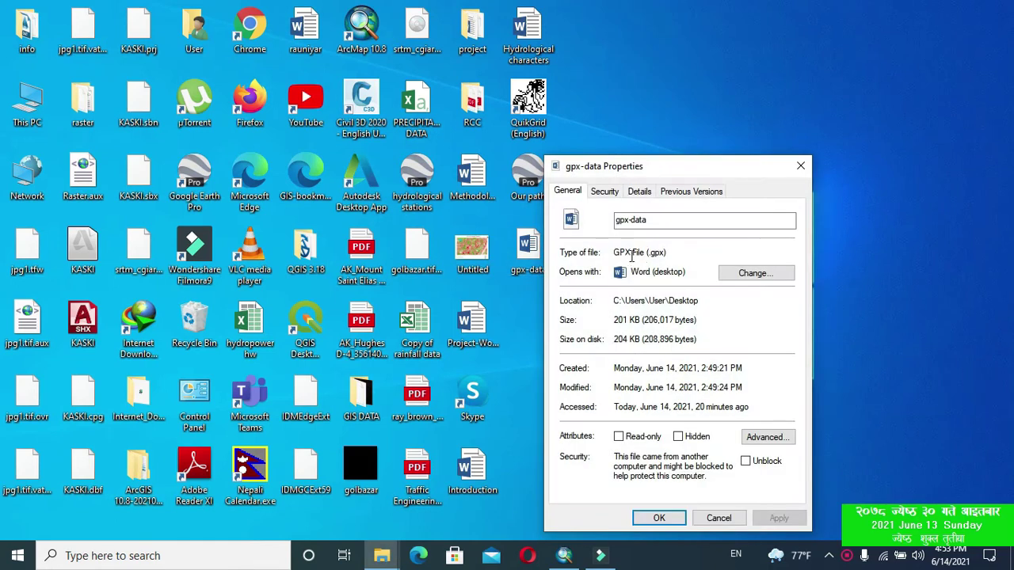
click(800, 166)
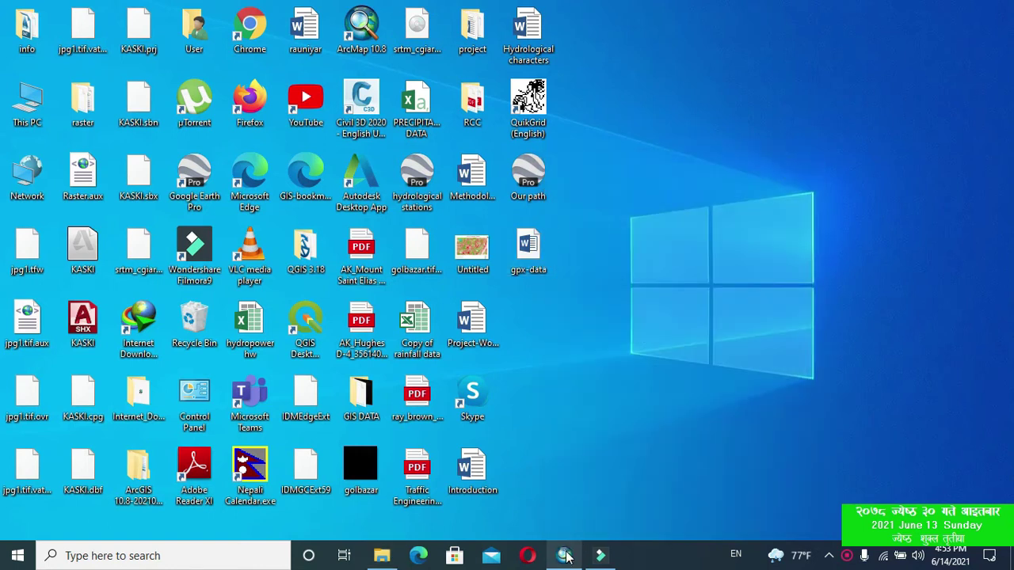
click(565, 556)
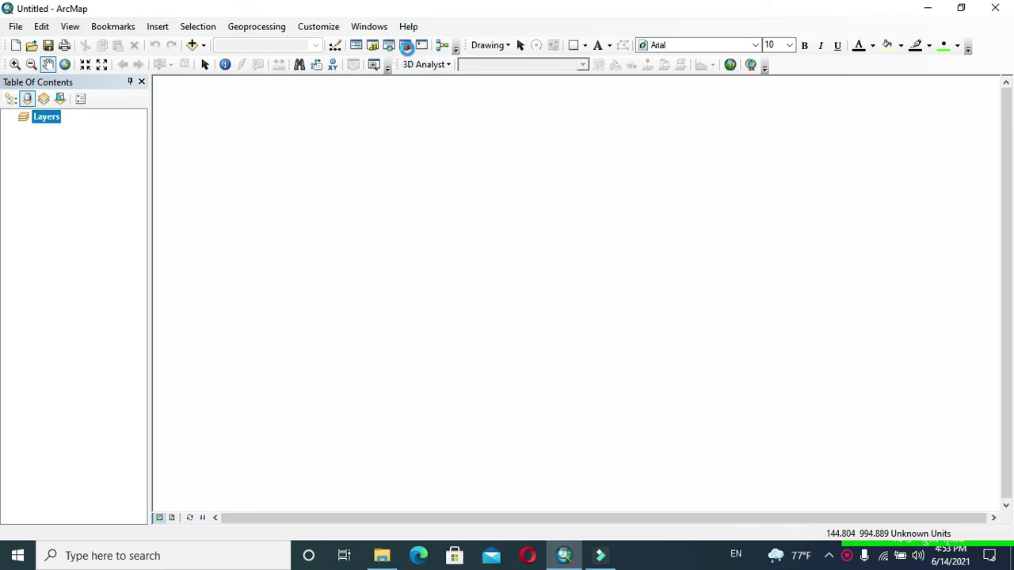
- Open the GPX To Features tool under ArcToolbox Conversion Tools > From GPS
click(405, 45)
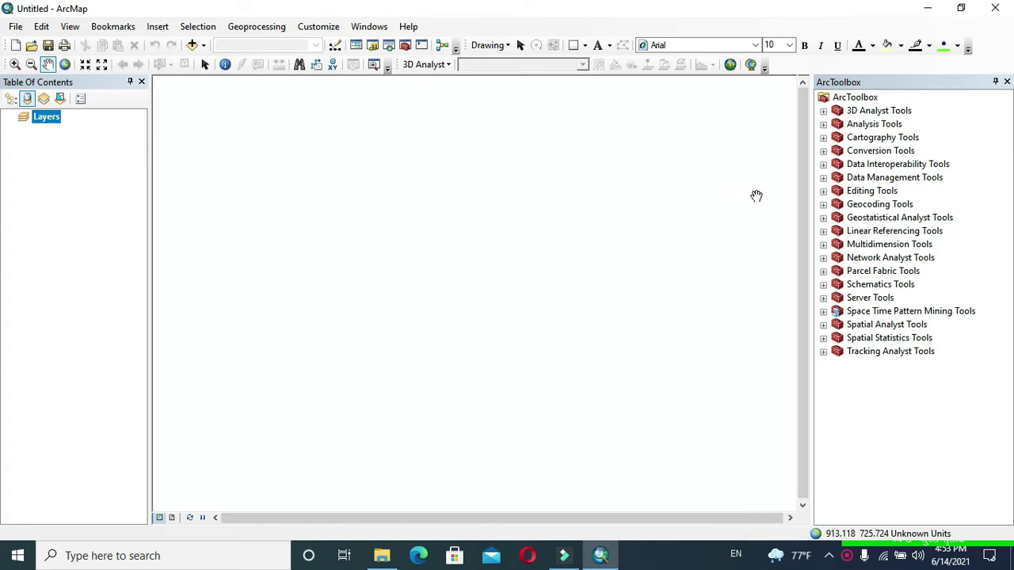
click(823, 151)
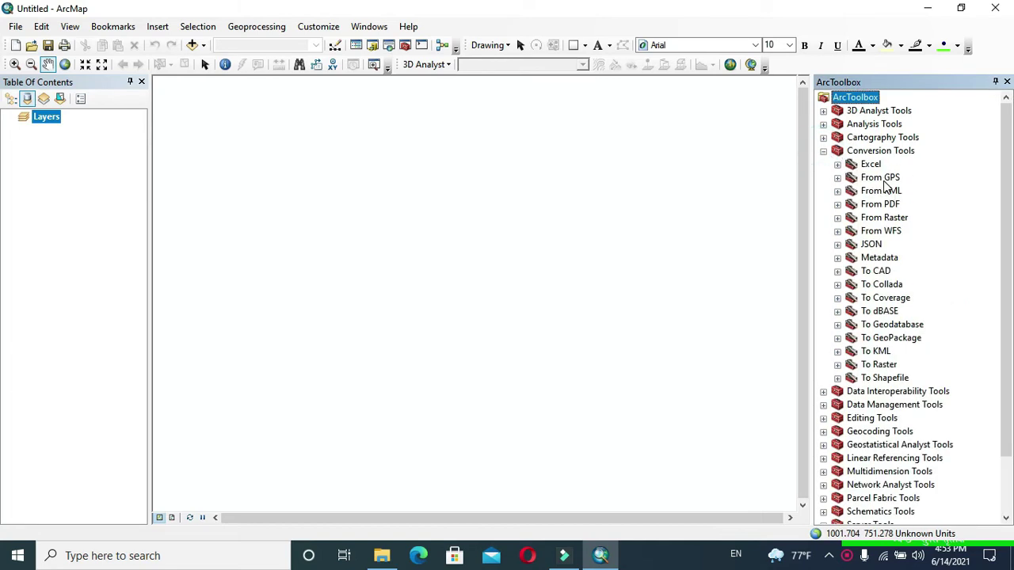
click(837, 178)
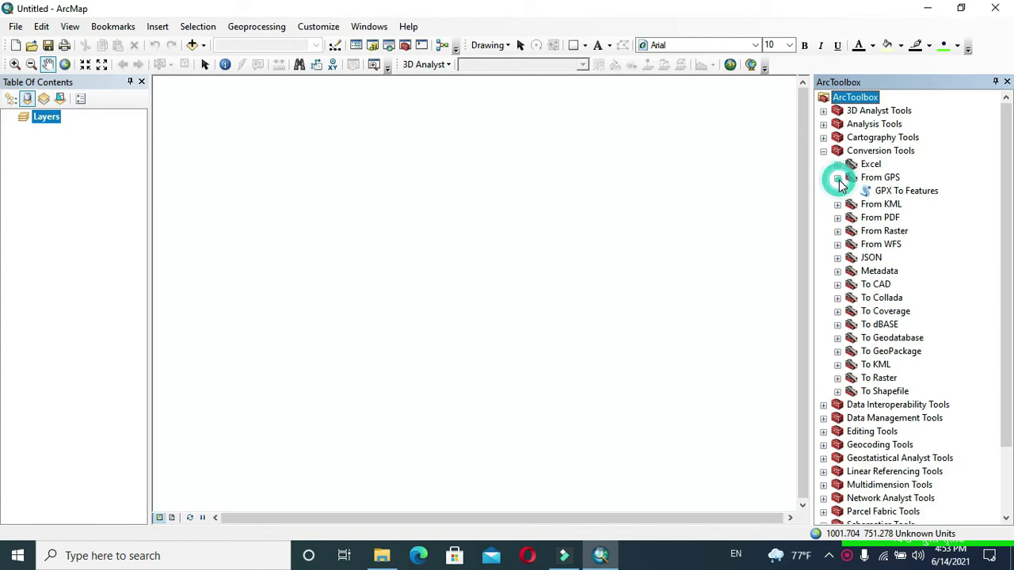
double_click(913, 190)
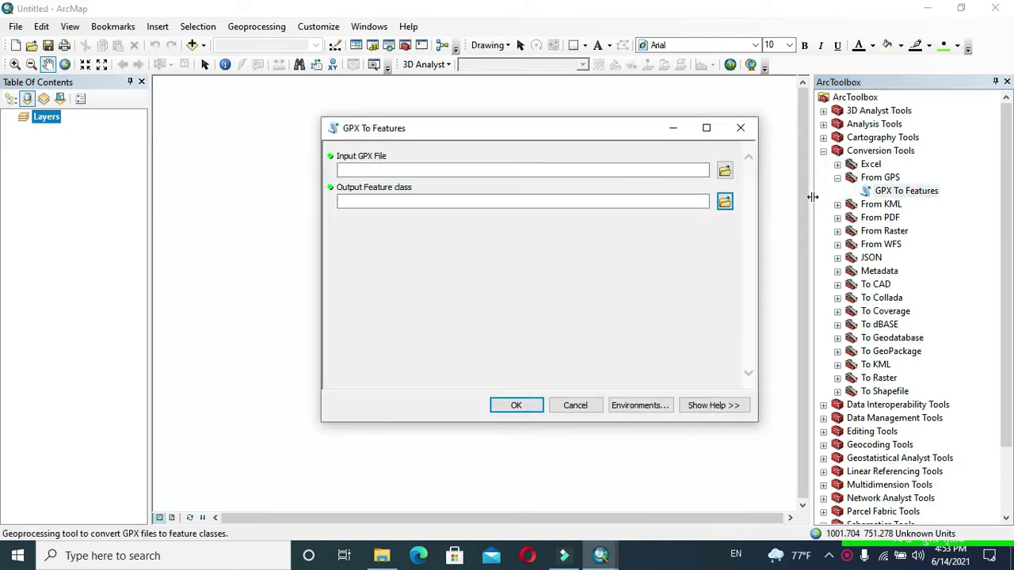
- Set input to Desktop gpx-data.gpx and output to Desktop\ab.shp, then run it
click(726, 174)
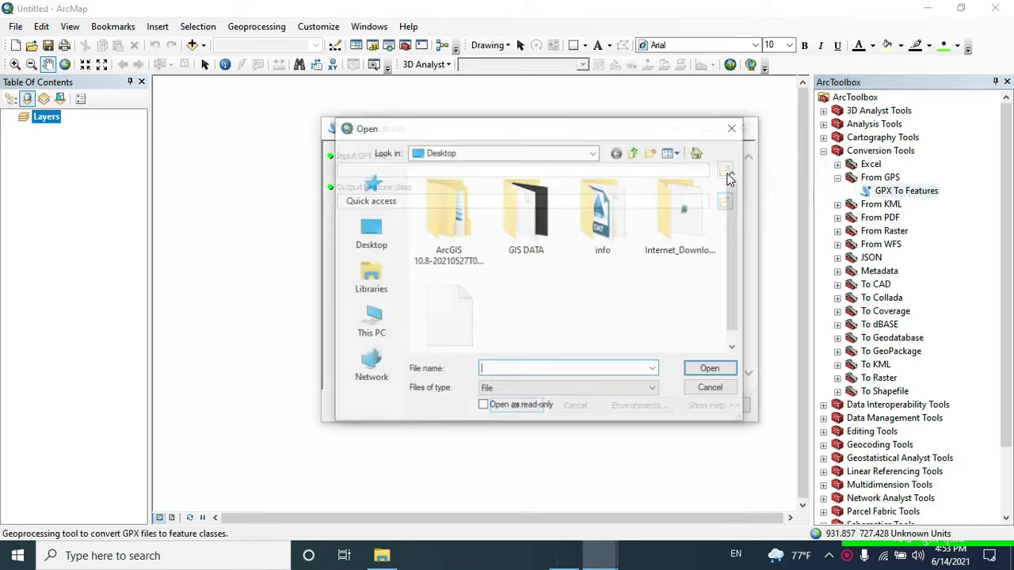
click(386, 236)
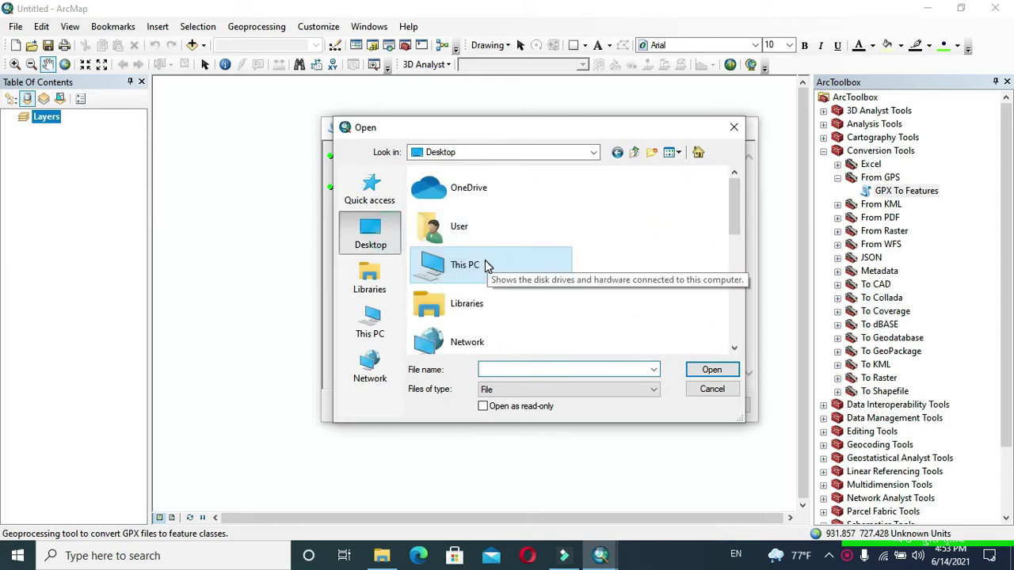
scroll(516, 269, down, 5)
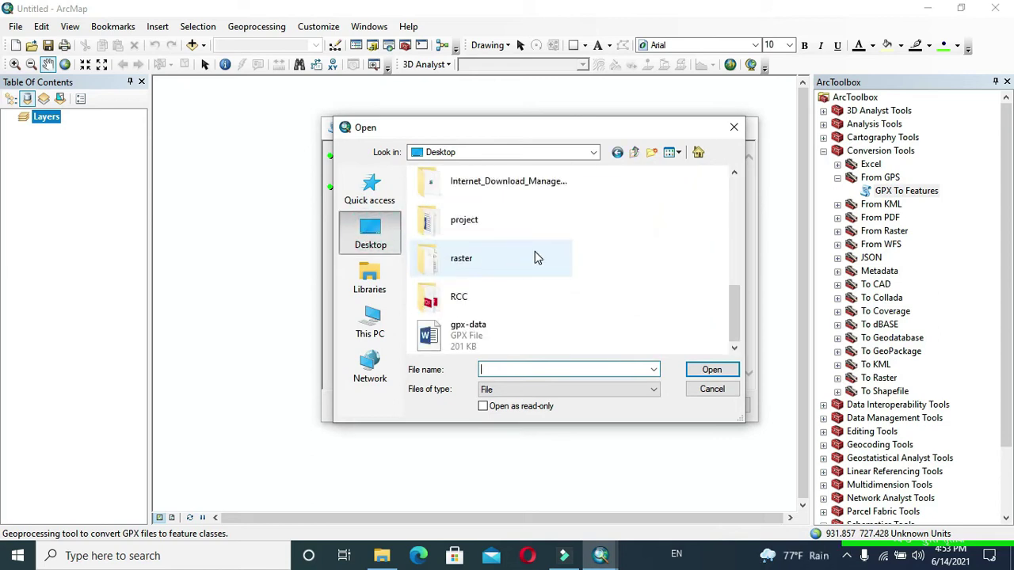
click(463, 339)
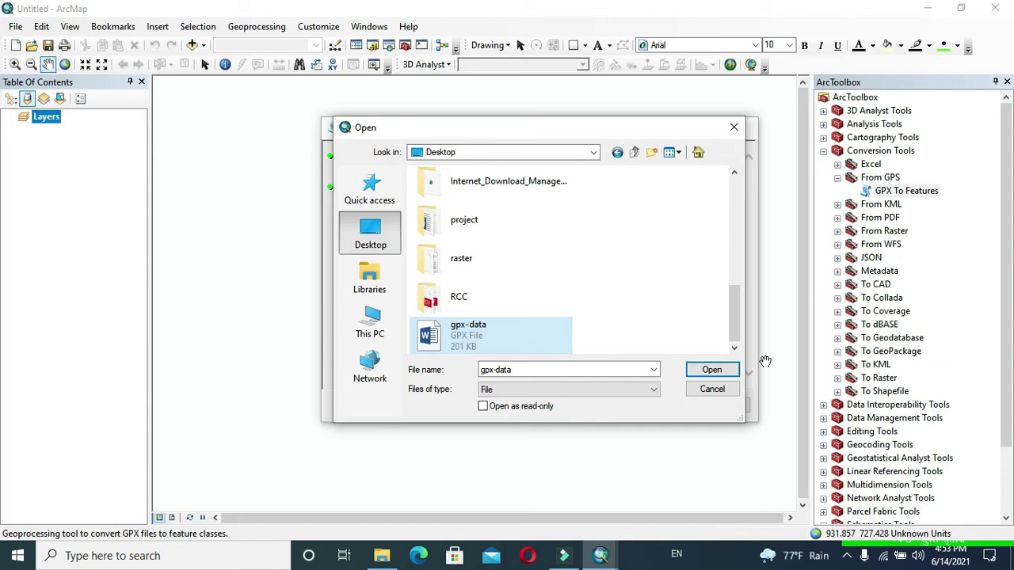
click(711, 370)
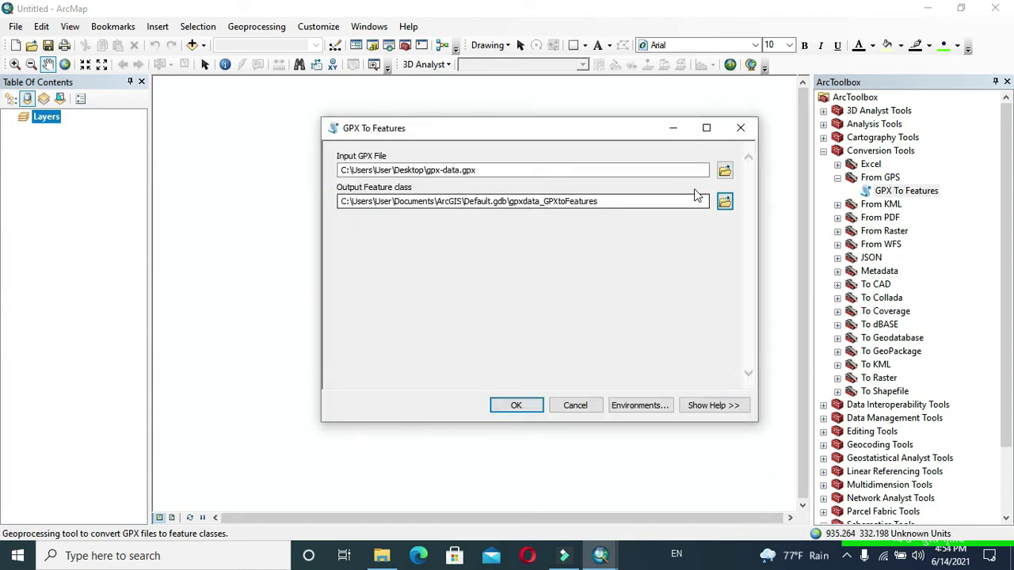
click(725, 203)
text(ab)
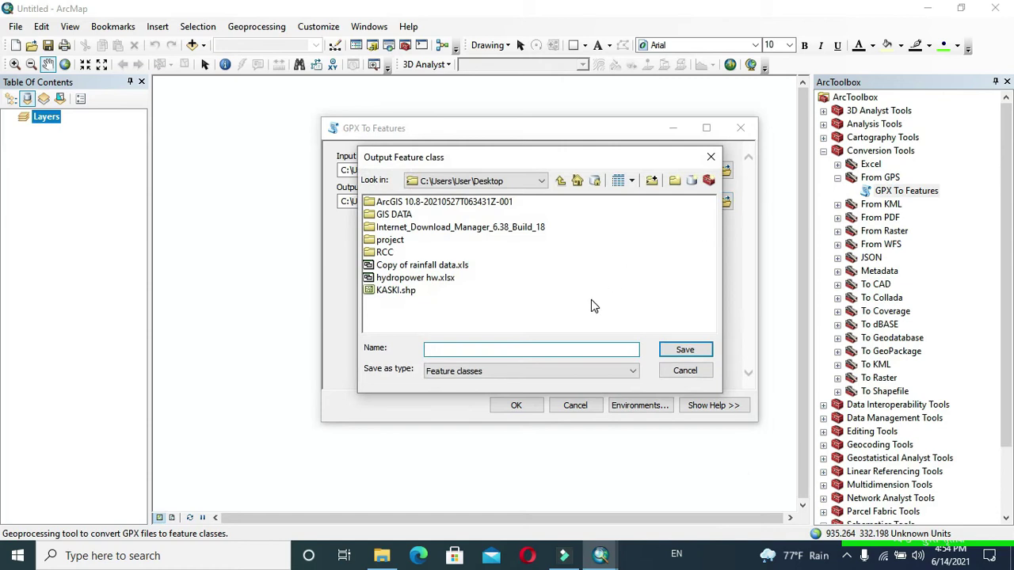
click(684, 353)
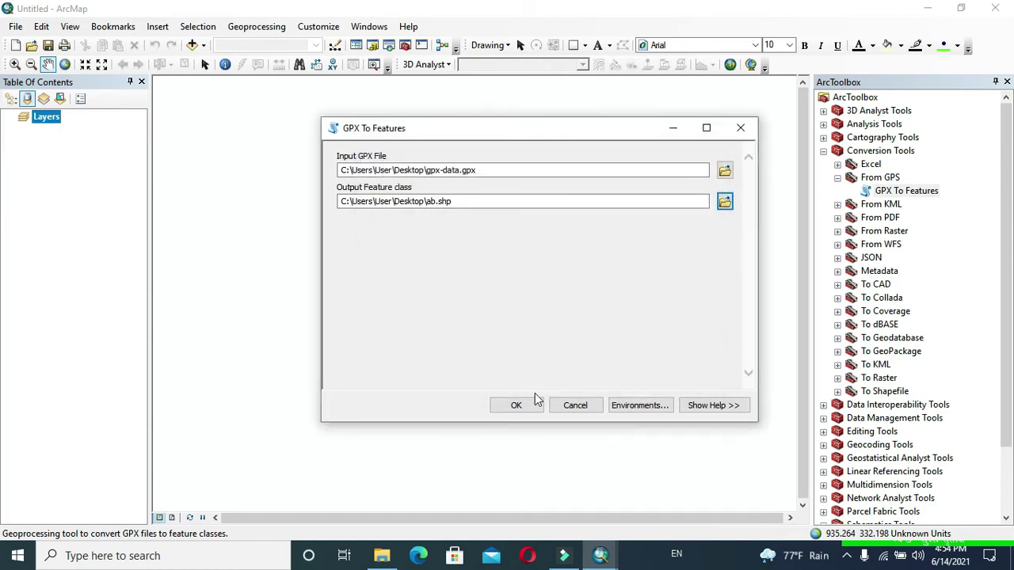
click(519, 405)
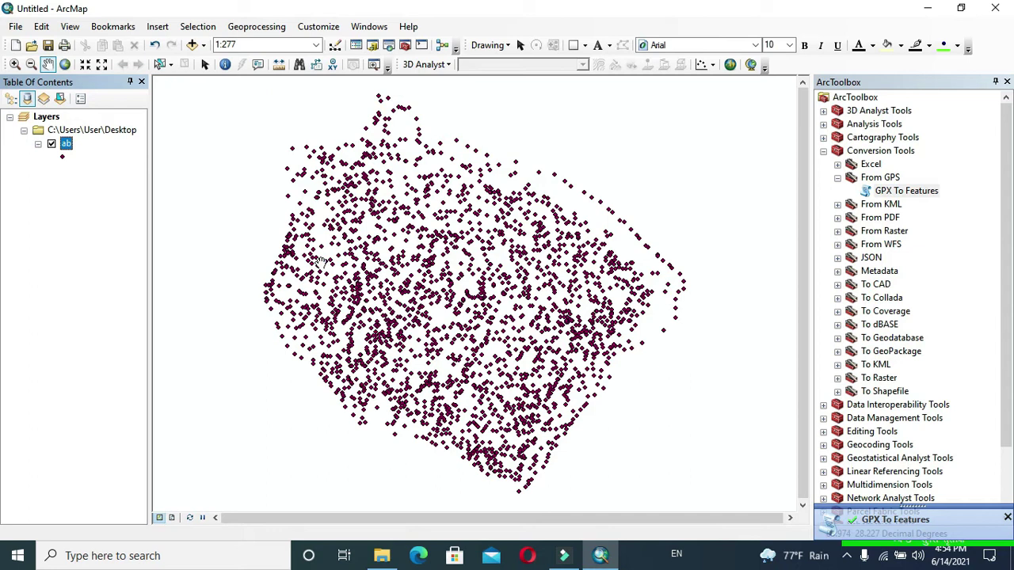
- Reduce the ab layer's point symbol size so the GPS points appear as fine dots
click(63, 157)
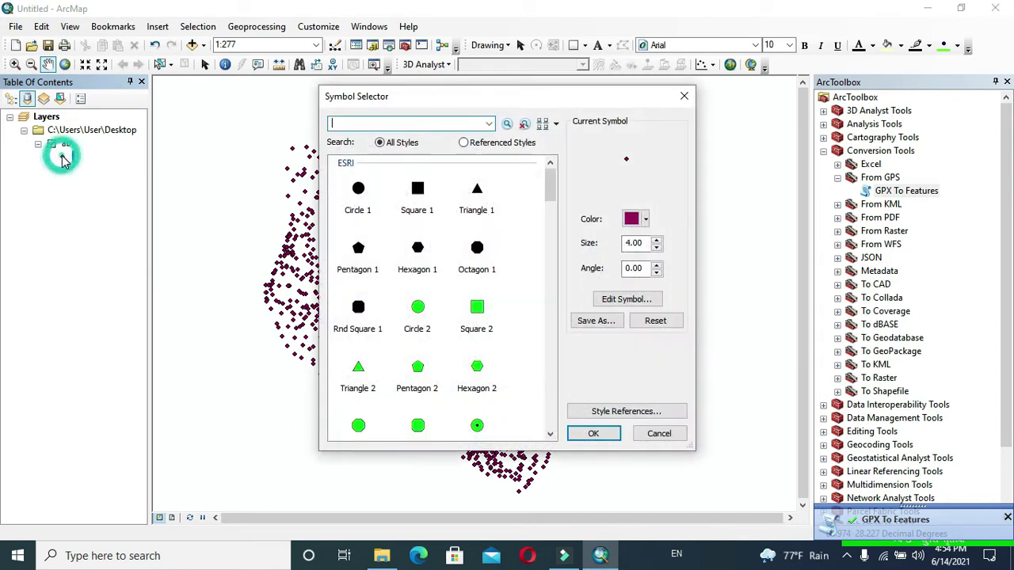
click(628, 243)
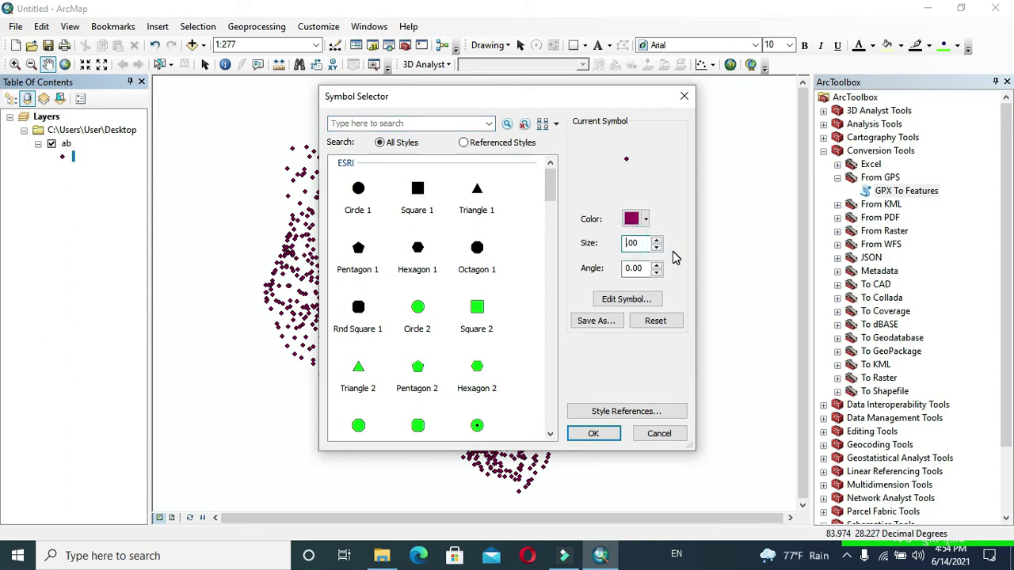
text(2)
click(598, 435)
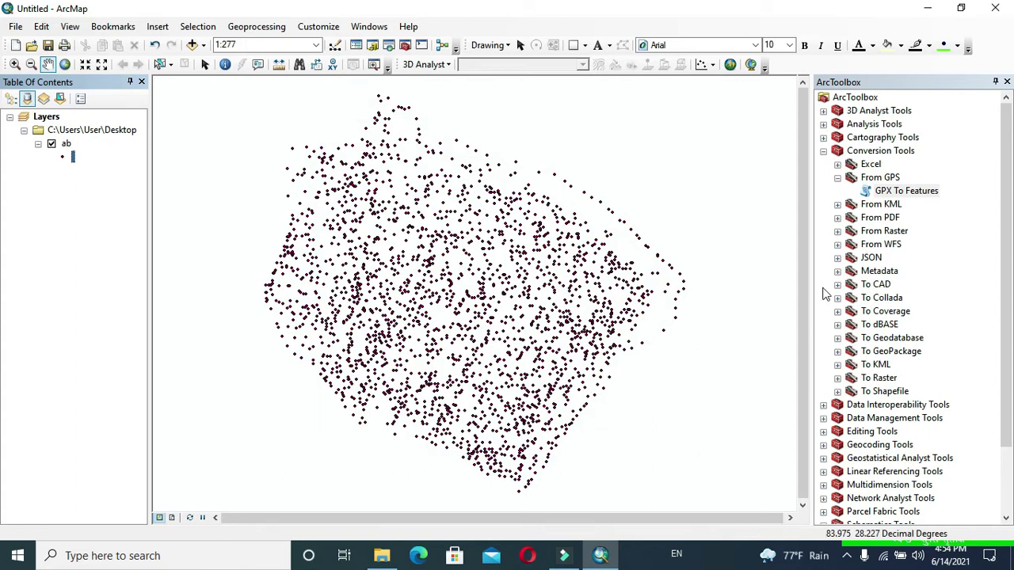
- Run Spatial Analyst IDW on the ab points with Z field Elevation, producing Idw_shp2
scroll(907, 326, down, 2)
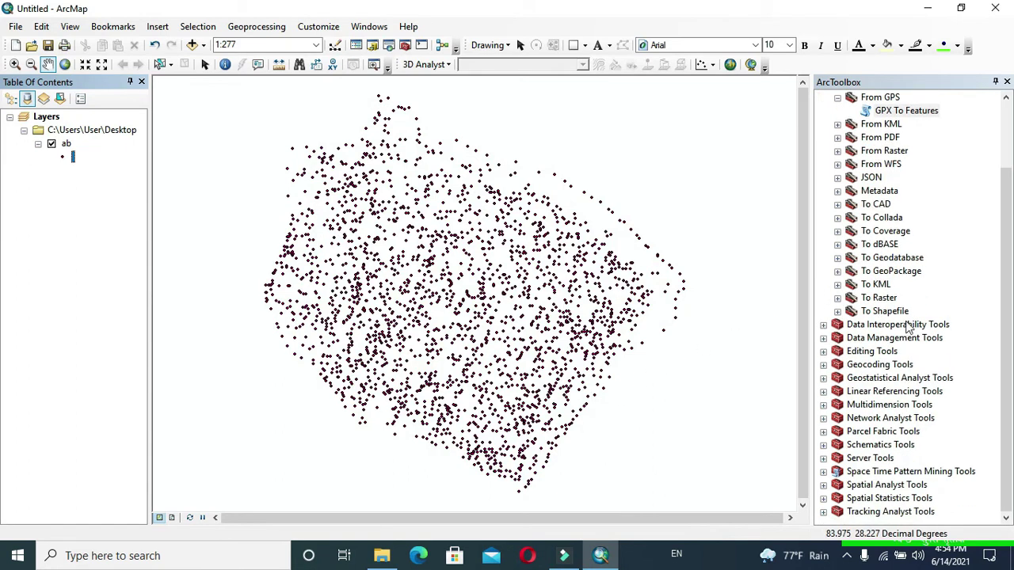
click(823, 486)
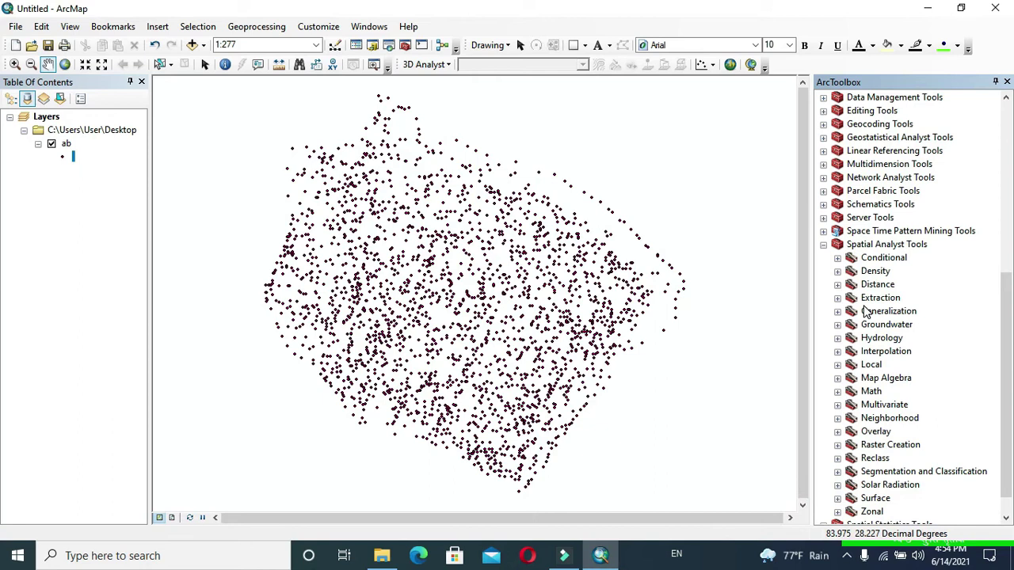
scroll(865, 312, down, 1)
double_click(850, 325)
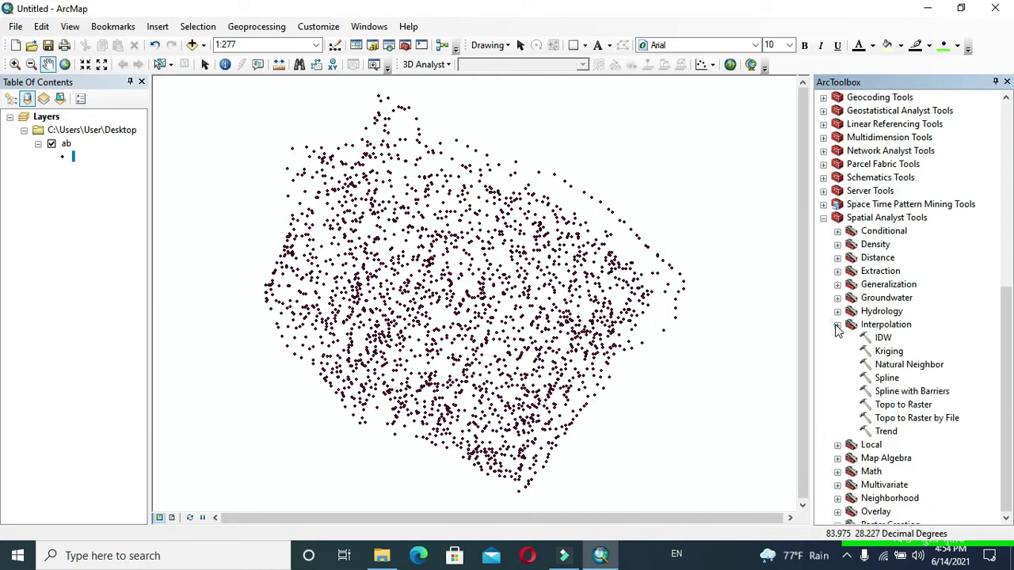
double_click(883, 339)
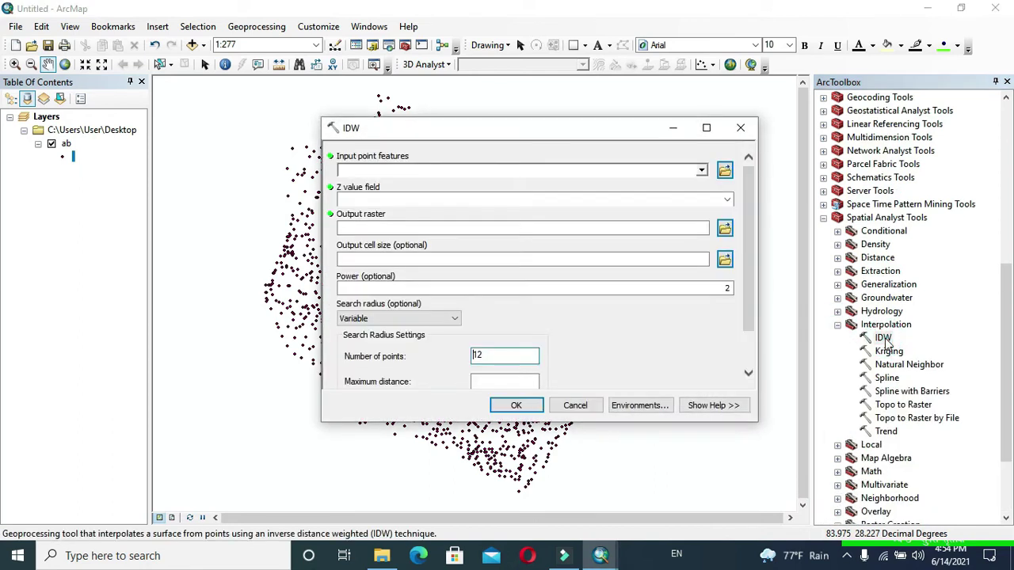
click(701, 171)
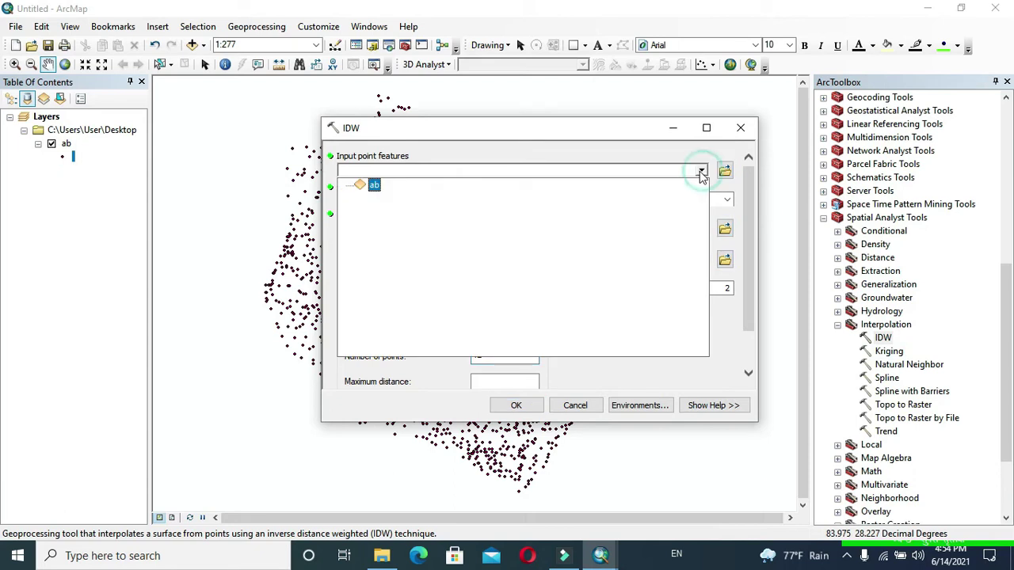
click(376, 188)
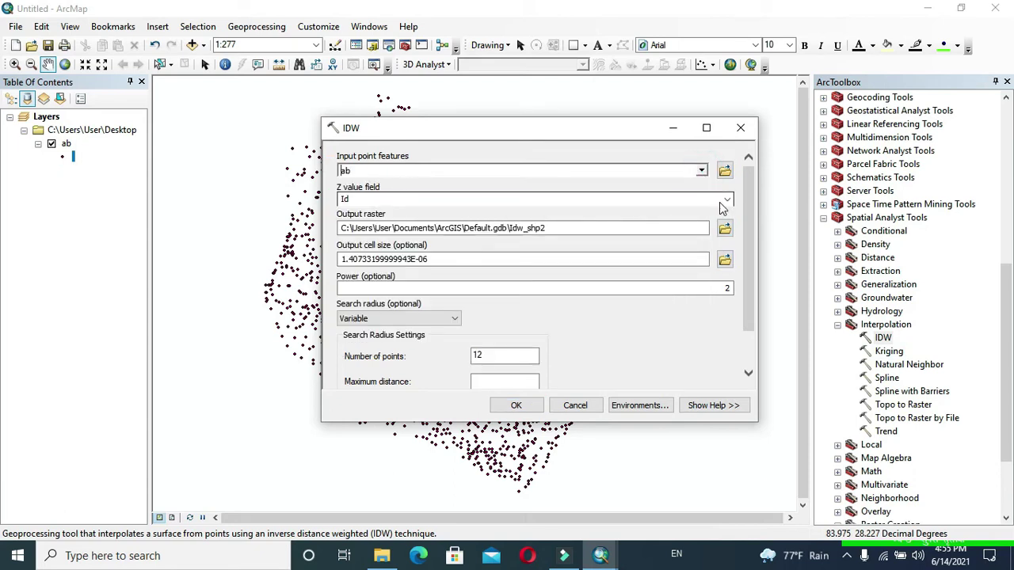
click(721, 200)
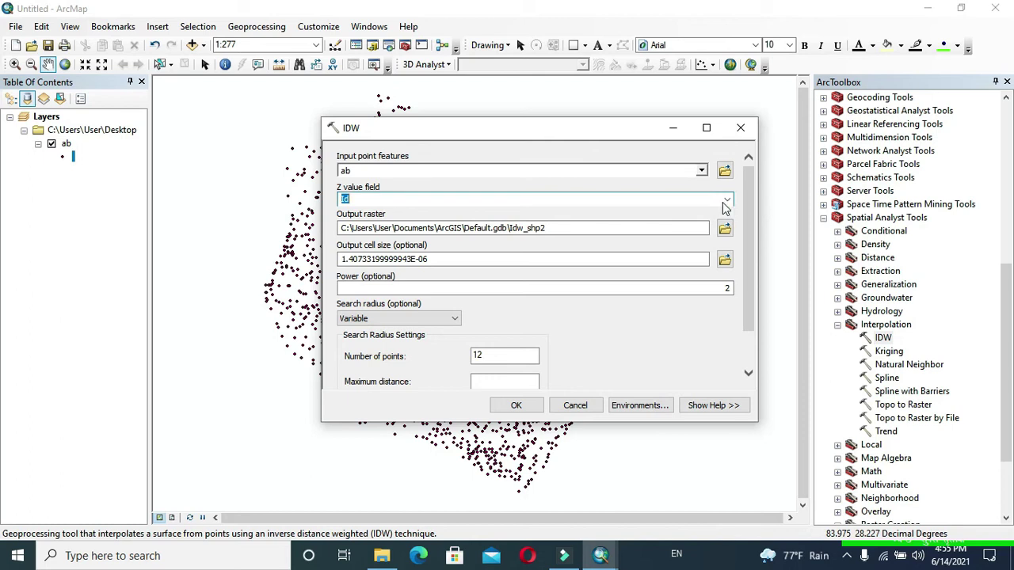
click(724, 201)
click(493, 232)
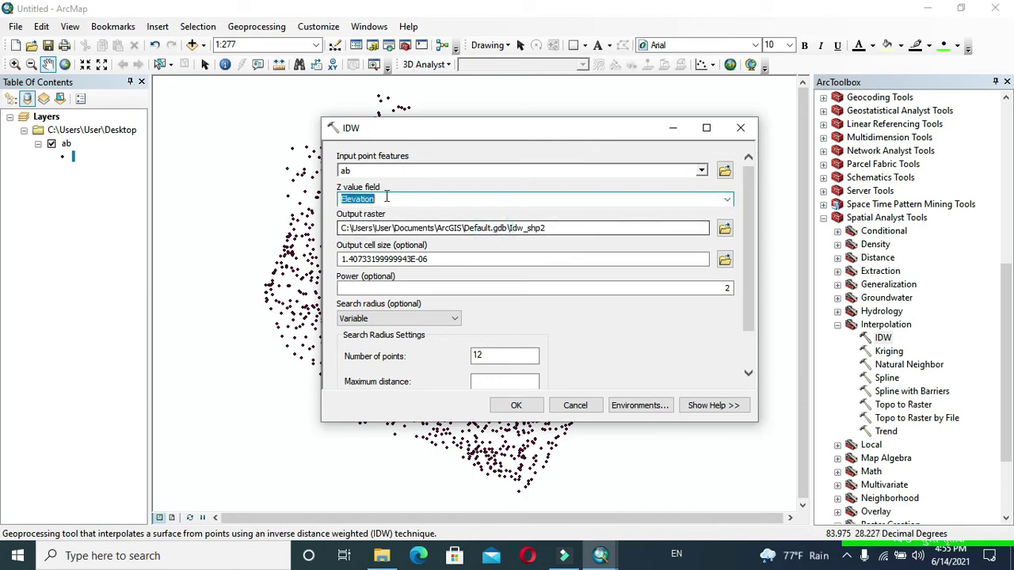
click(516, 408)
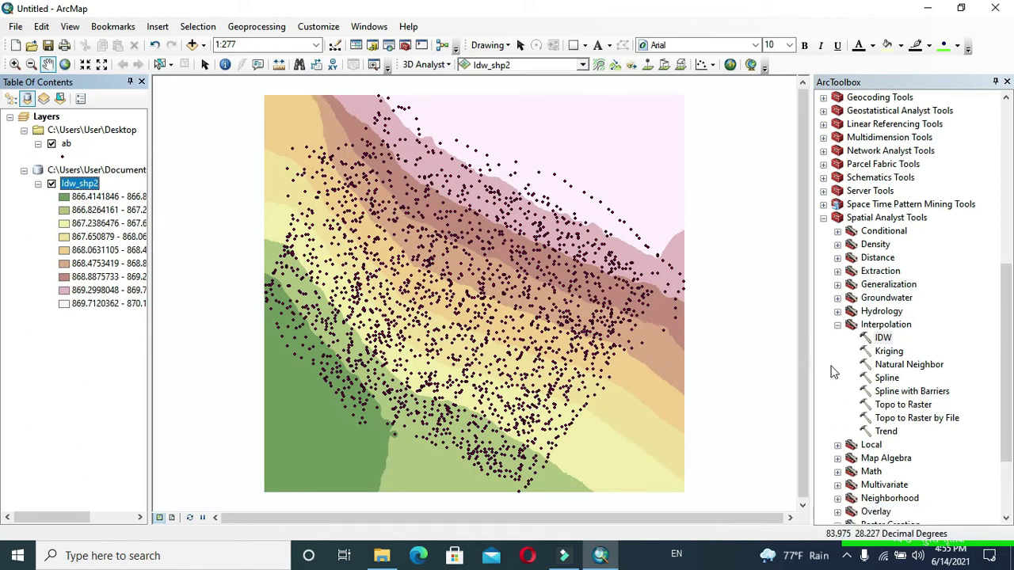
- Expand Spatial Analyst Tools > Surface in ArcToolbox to reveal Contour and Hillshade
scroll(852, 378, down, 2)
scroll(838, 316, up, 1)
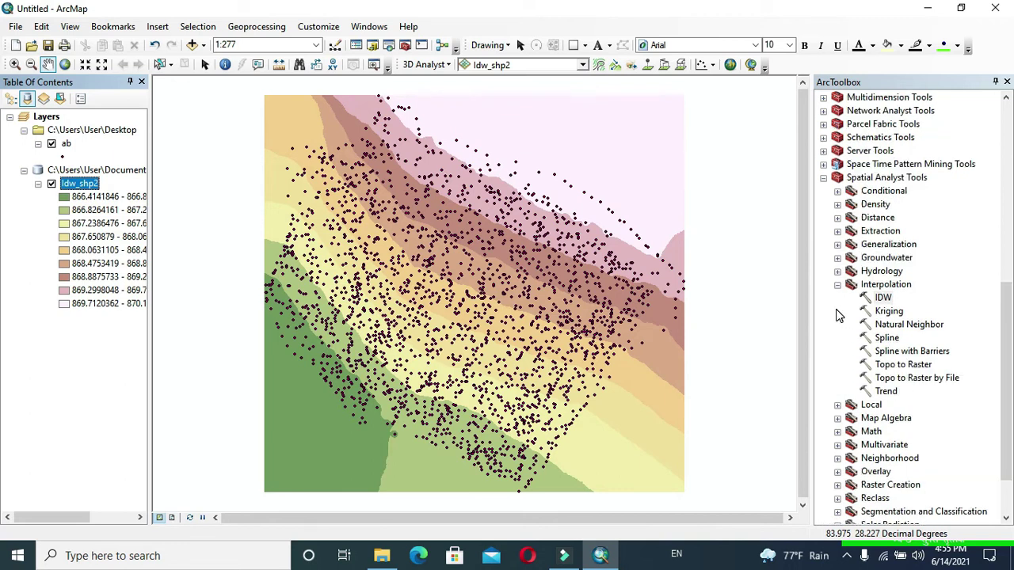
scroll(838, 315, up, 1)
scroll(846, 381, down, 3)
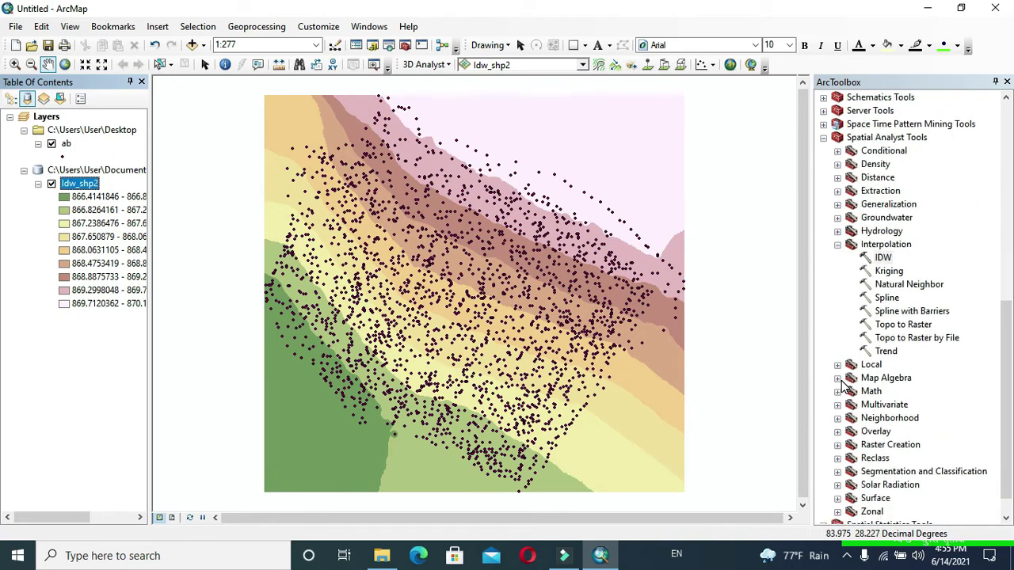
scroll(846, 387, down, 1)
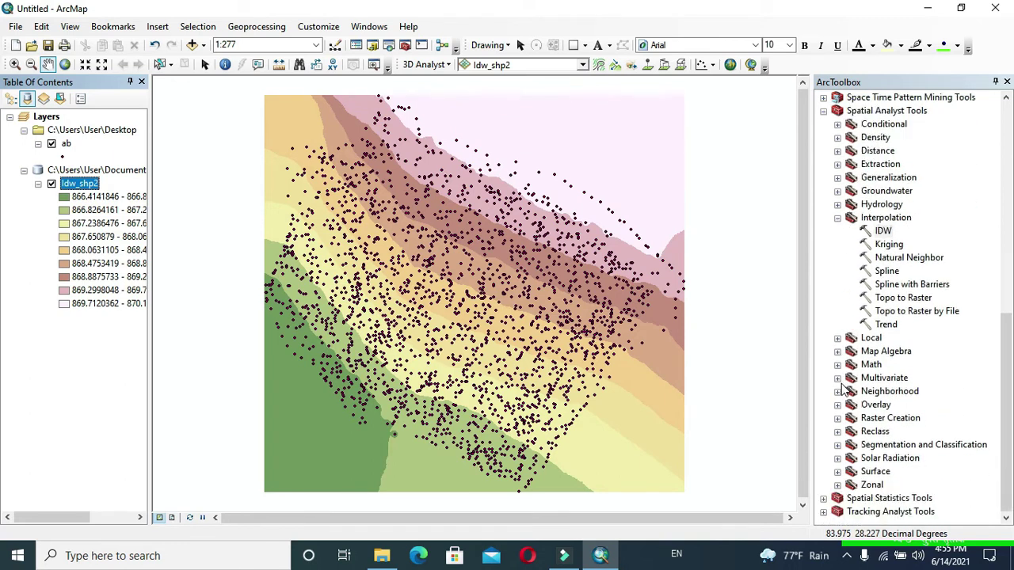
click(838, 472)
scroll(863, 384, down, 1)
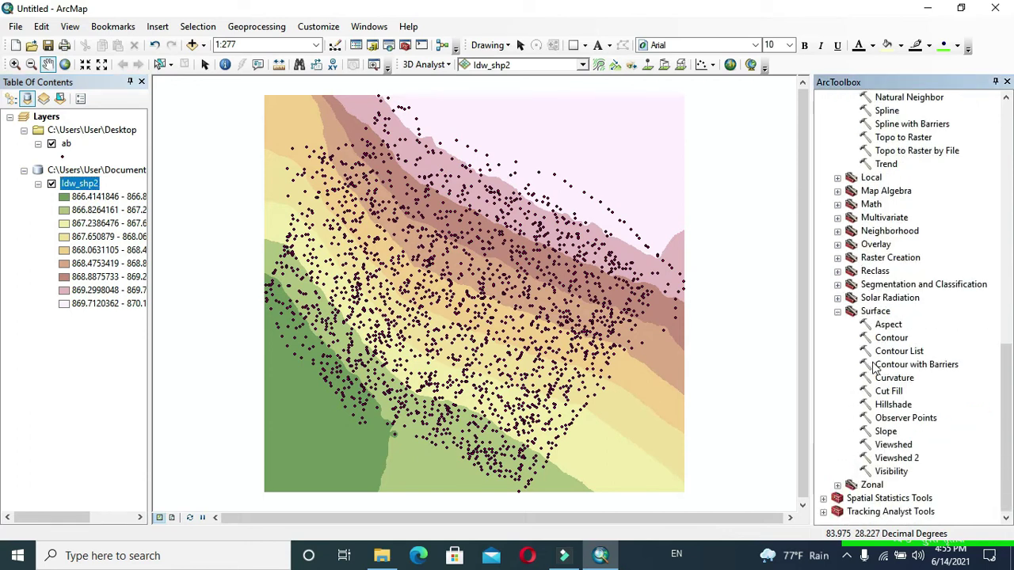
- Generate contour lines from Idw_shp2 at a 0.1 interval, creating Contour_Idw_shp3
double_click(893, 339)
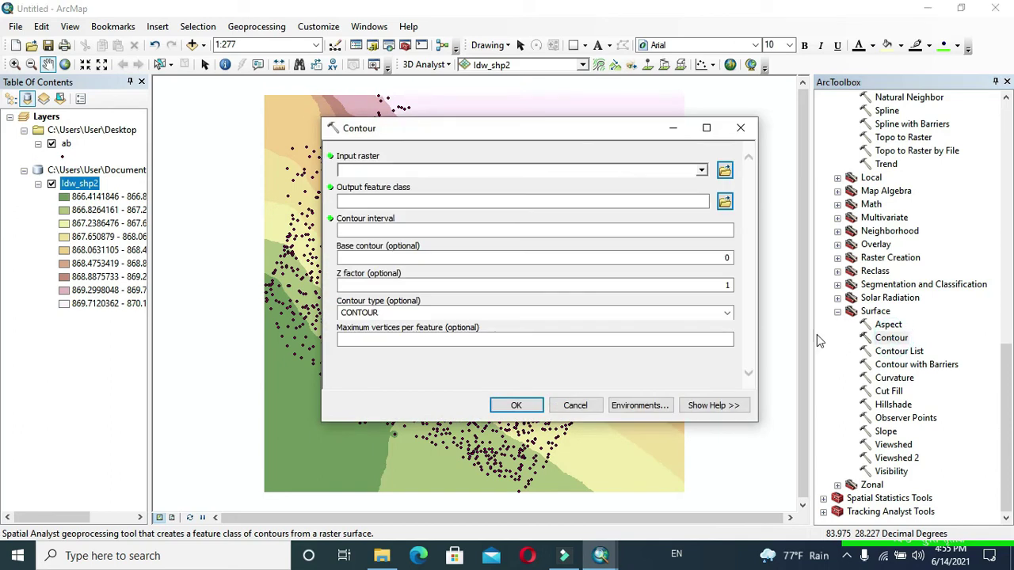
click(700, 171)
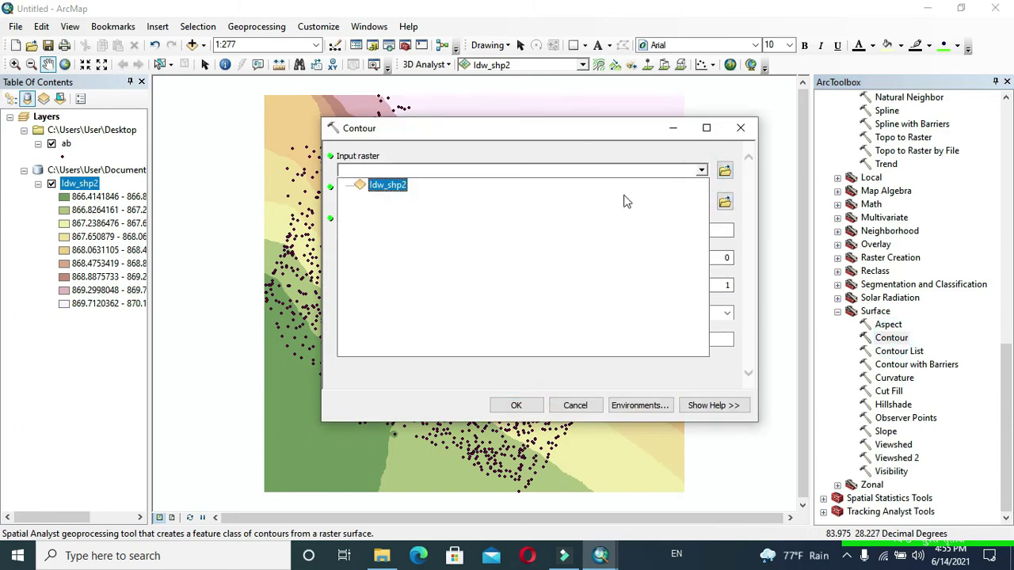
click(388, 185)
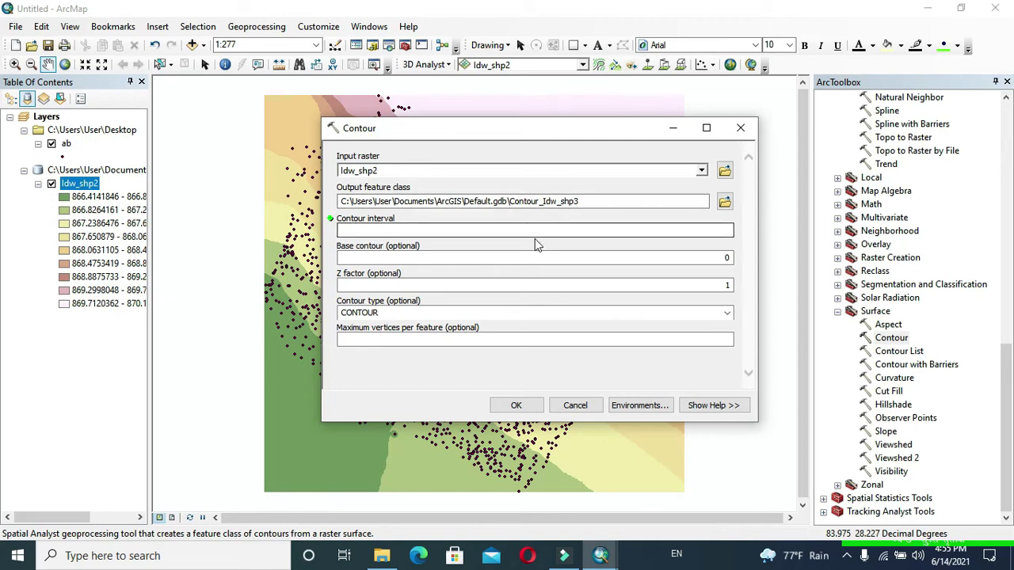
click(705, 230)
text(0.1)
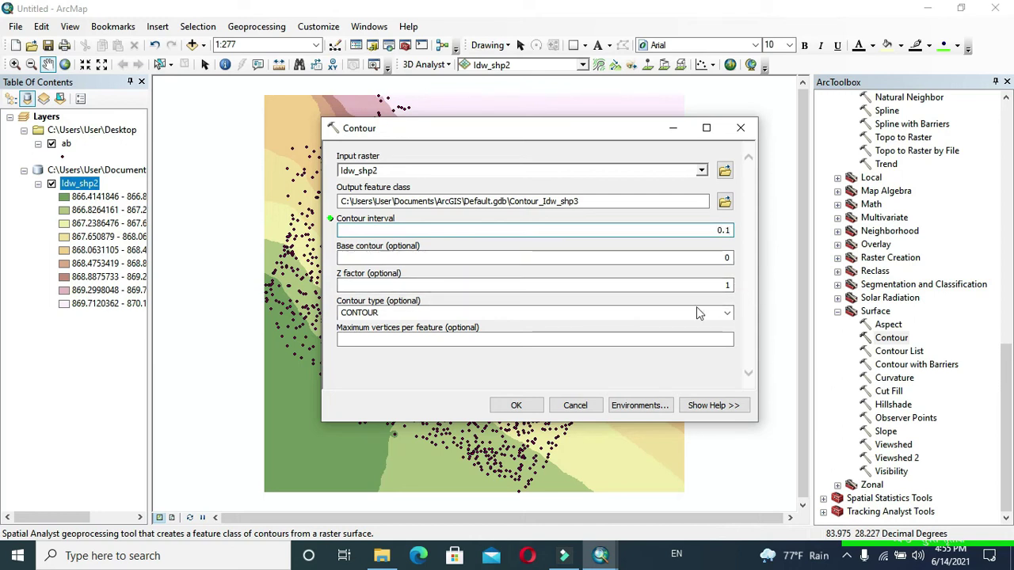
click(518, 406)
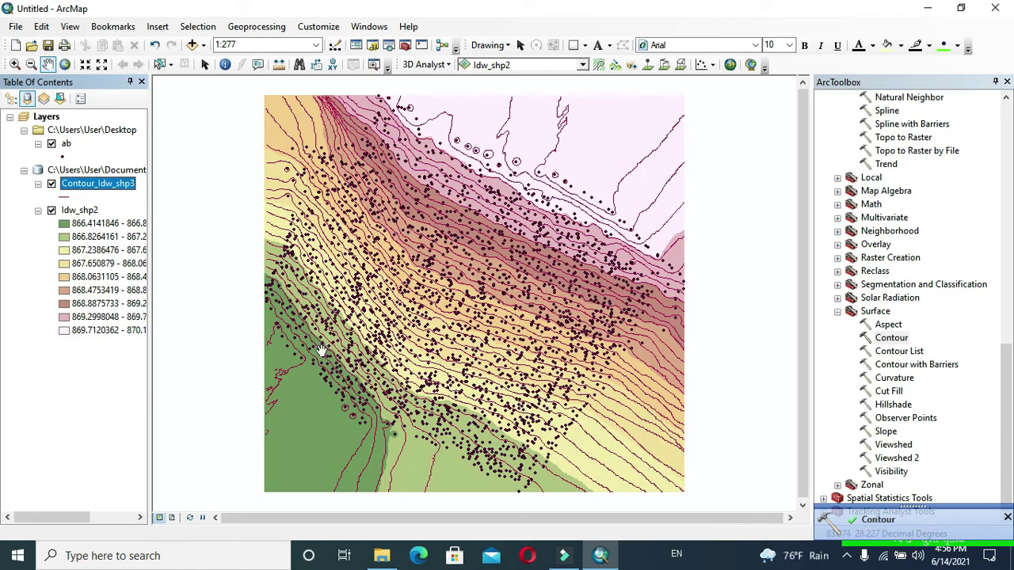
- Hide the Idw_shp2 and ab layers and bring up the contour line symbol choices
click(52, 210)
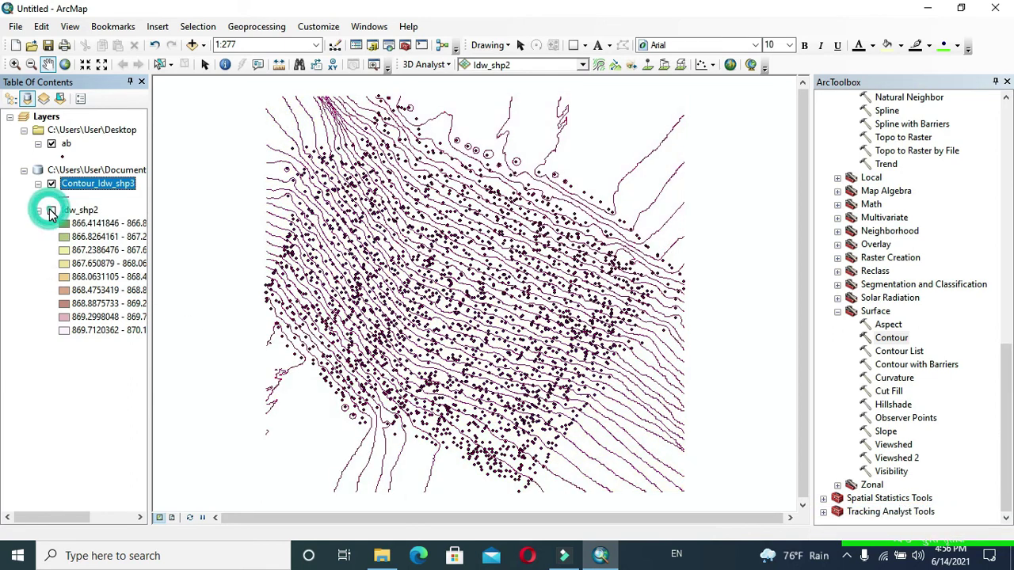
click(51, 144)
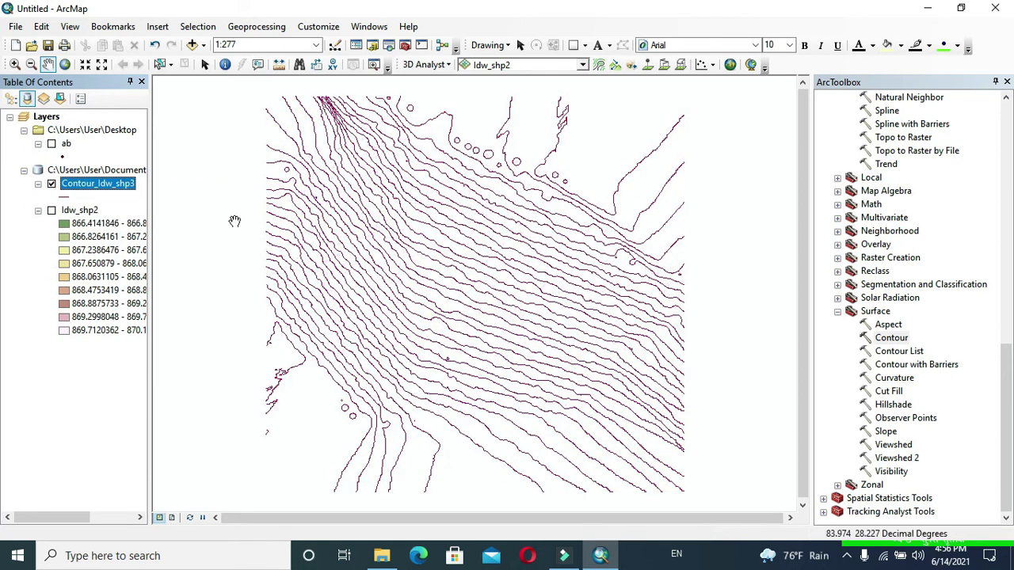
click(68, 196)
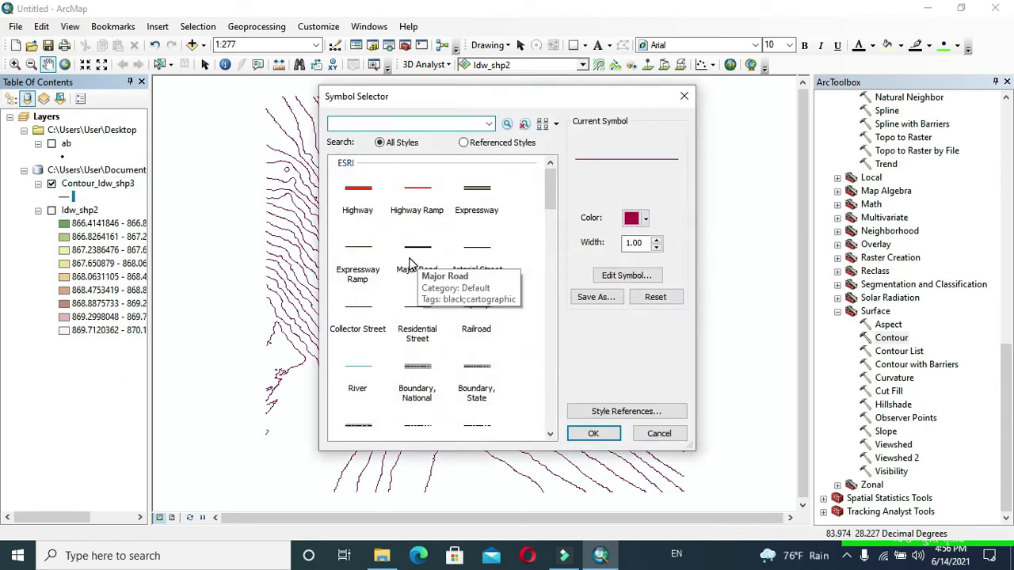
- Style the Contour_Idw_shp3 lines as solid red lines of width 1
click(476, 257)
click(416, 258)
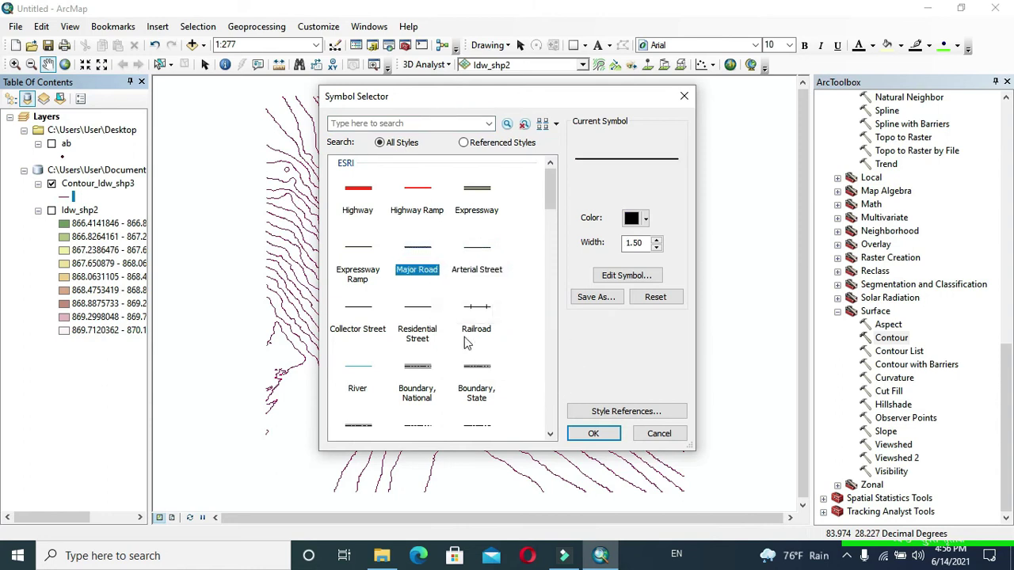
click(637, 243)
text(1)
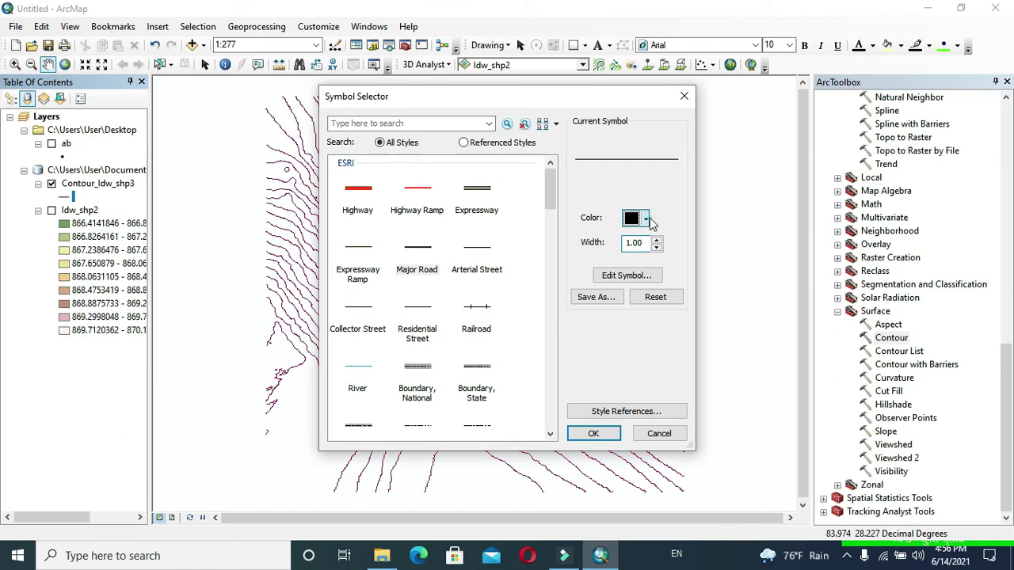
click(646, 219)
click(650, 299)
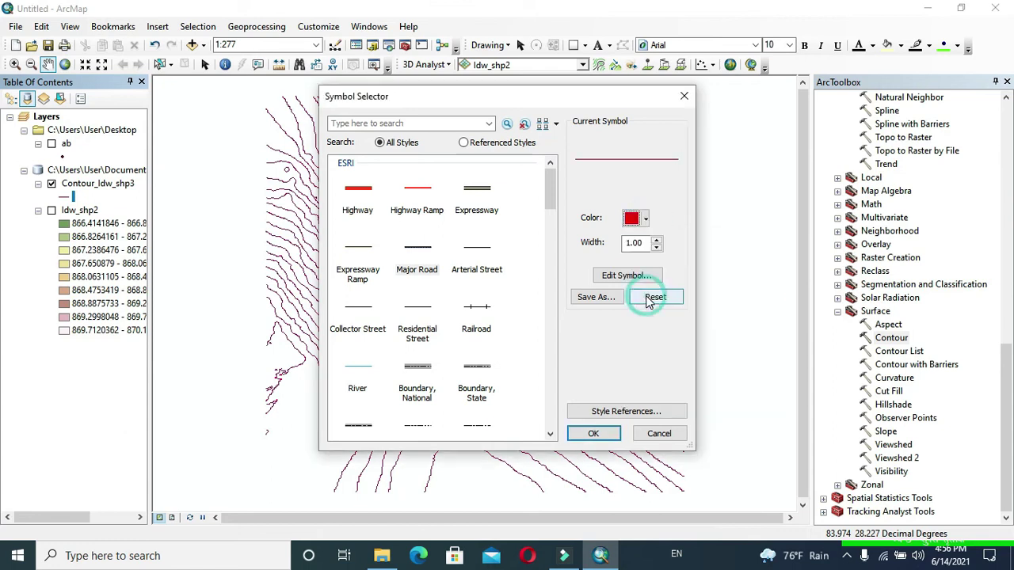
click(590, 434)
- Open Layer Properties for the Contour_Idw_shp3 layer
right_click(111, 174)
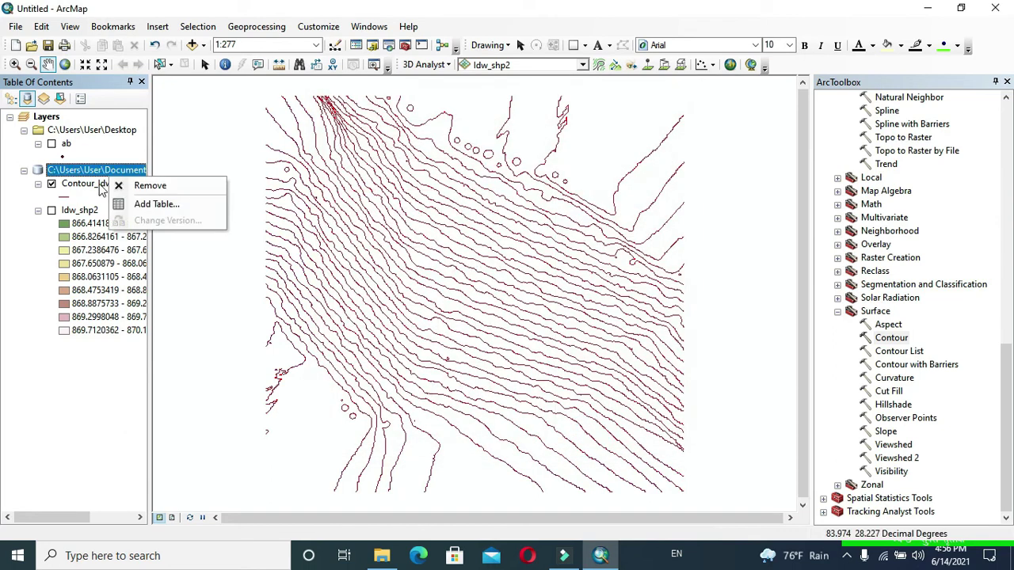
click(95, 184)
right_click(92, 185)
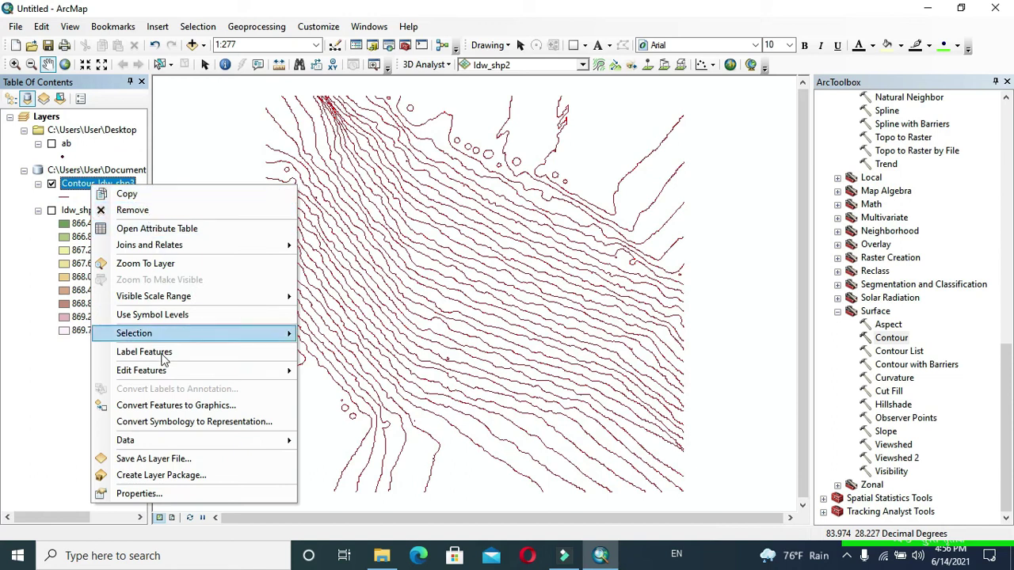
click(156, 493)
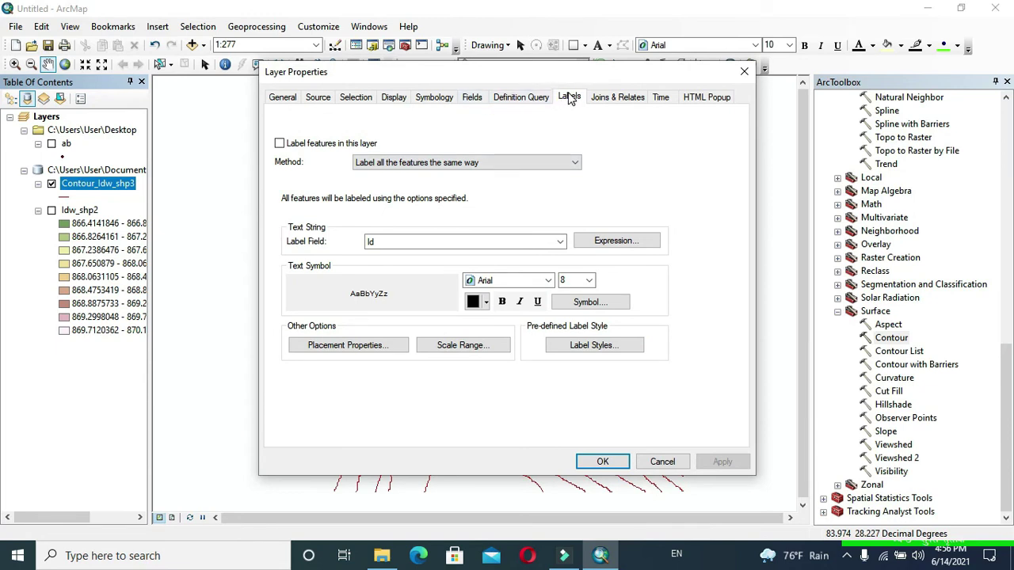
- Label the contours by the Contour field in bold Leaf Green text
click(280, 144)
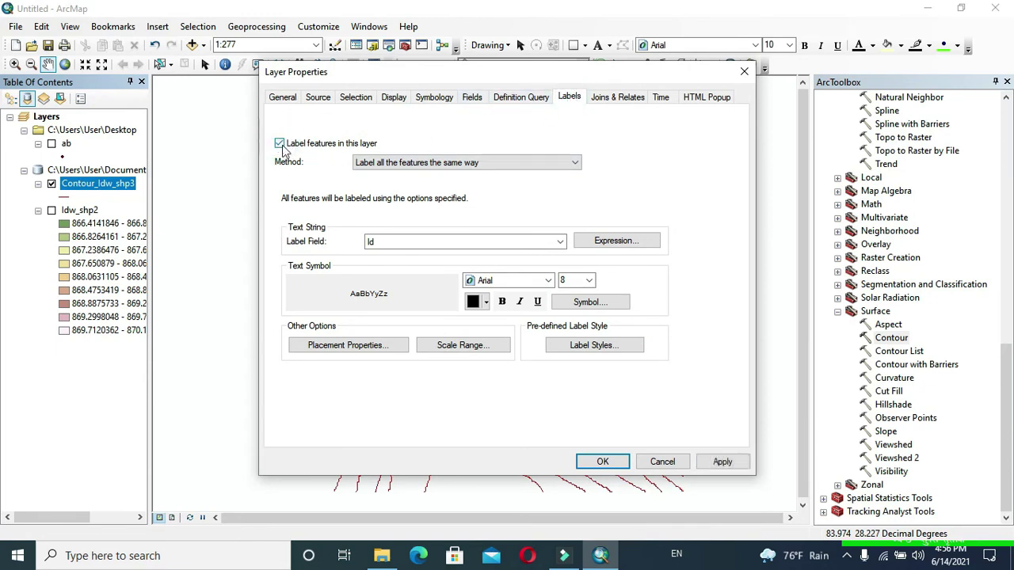
click(560, 241)
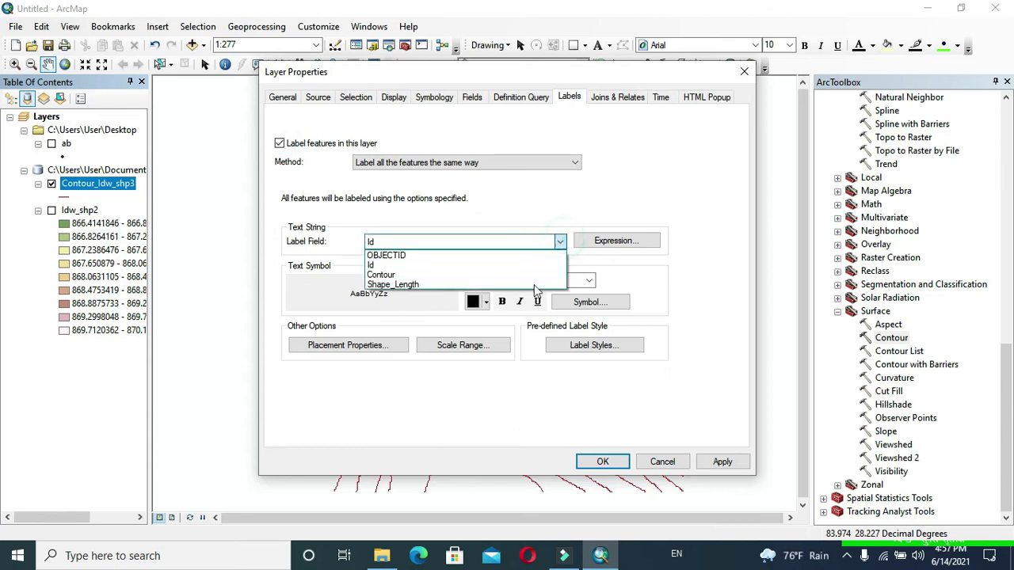
click(440, 278)
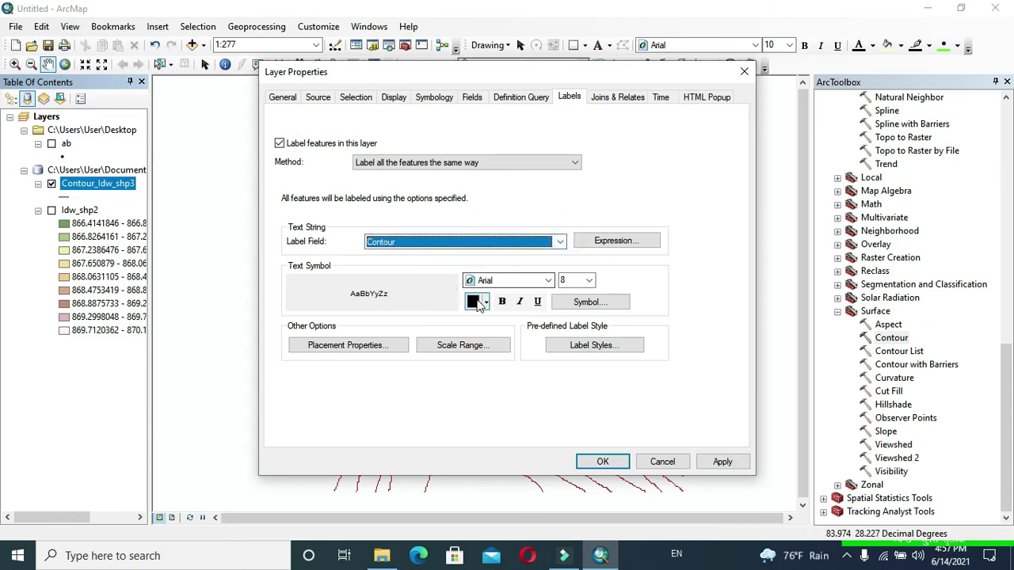
click(501, 302)
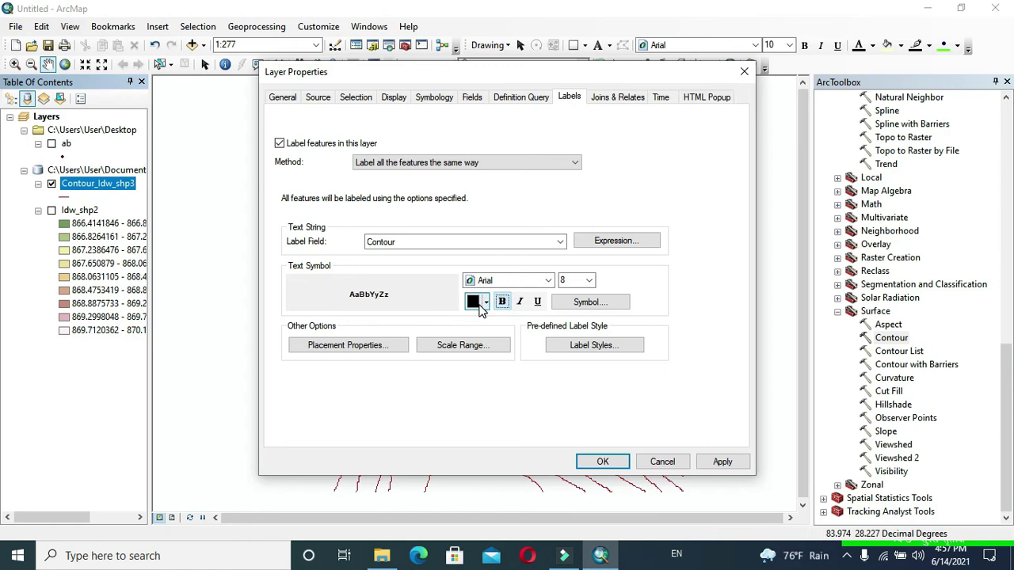
click(484, 305)
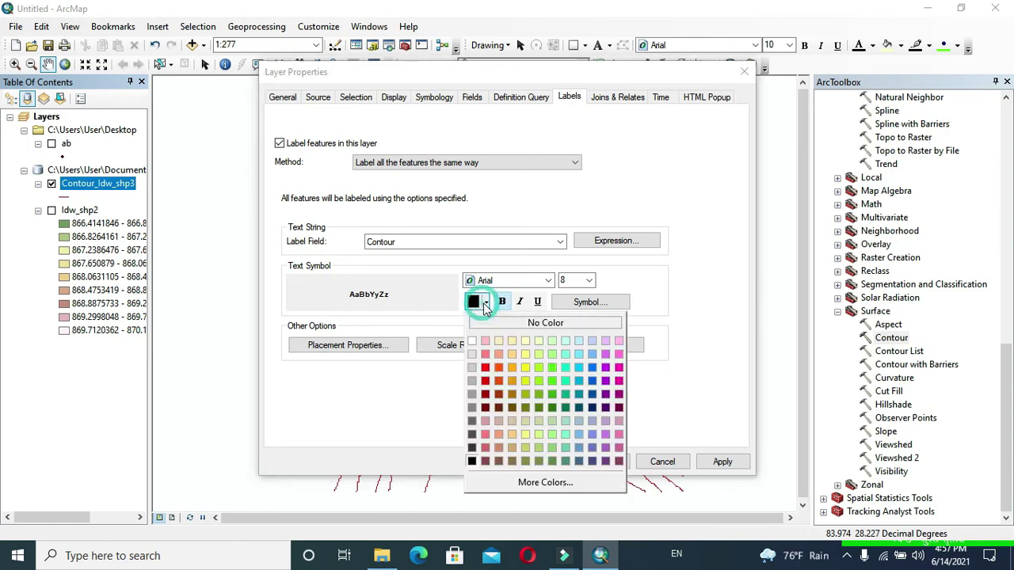
click(552, 393)
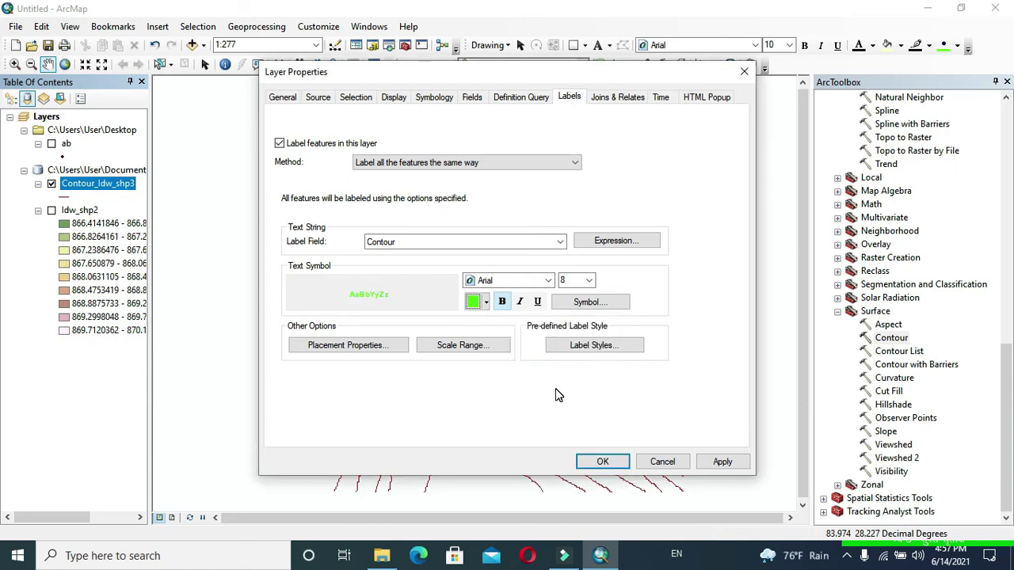
click(604, 461)
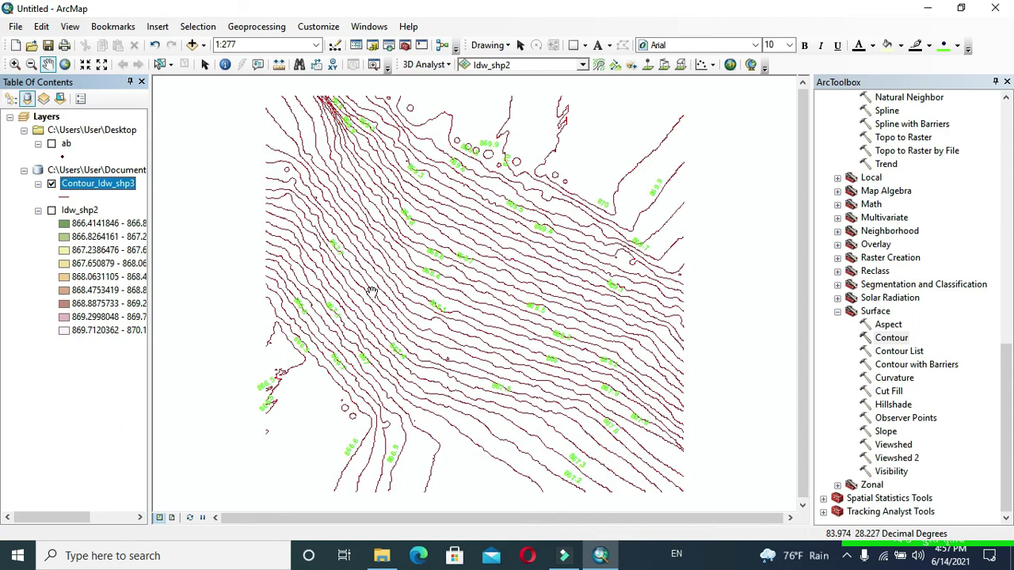
- Zoom in to about 1:40 to inspect the green contour labels, then back out to 1:150
scroll(371, 291, down, 1)
scroll(400, 288, down, 2)
scroll(418, 288, down, 1)
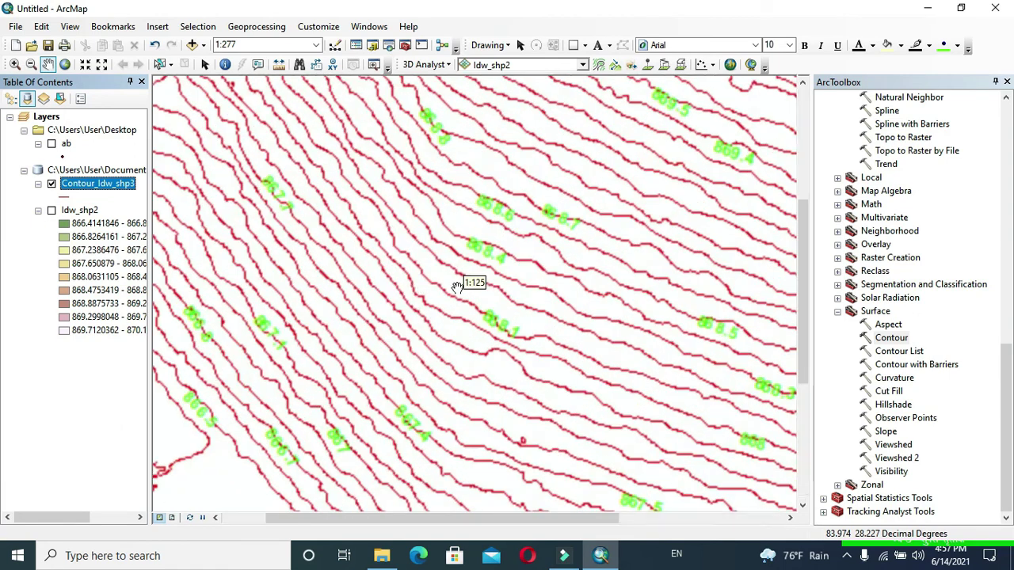
scroll(589, 279, down, 3)
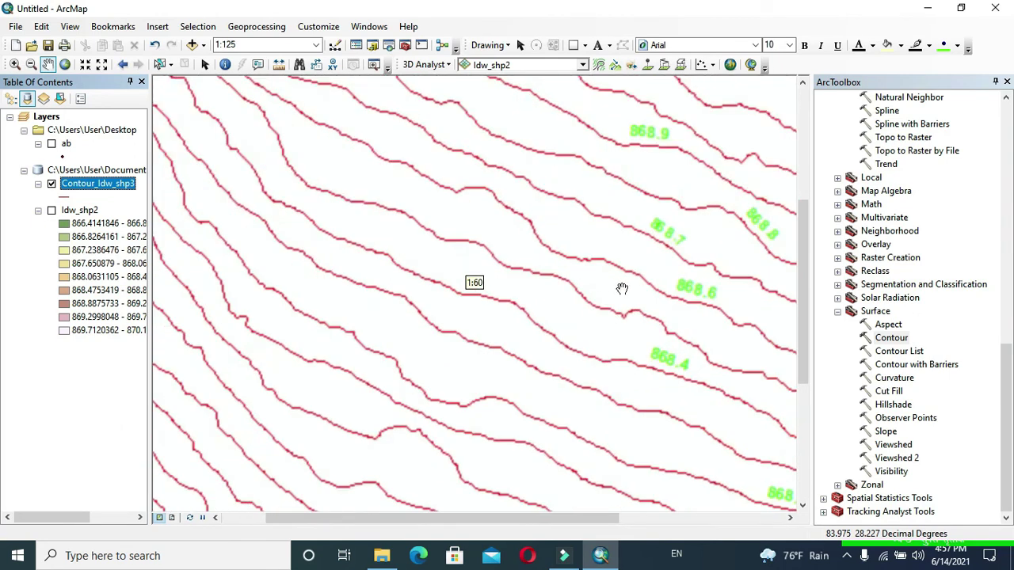
scroll(539, 344, down, 1)
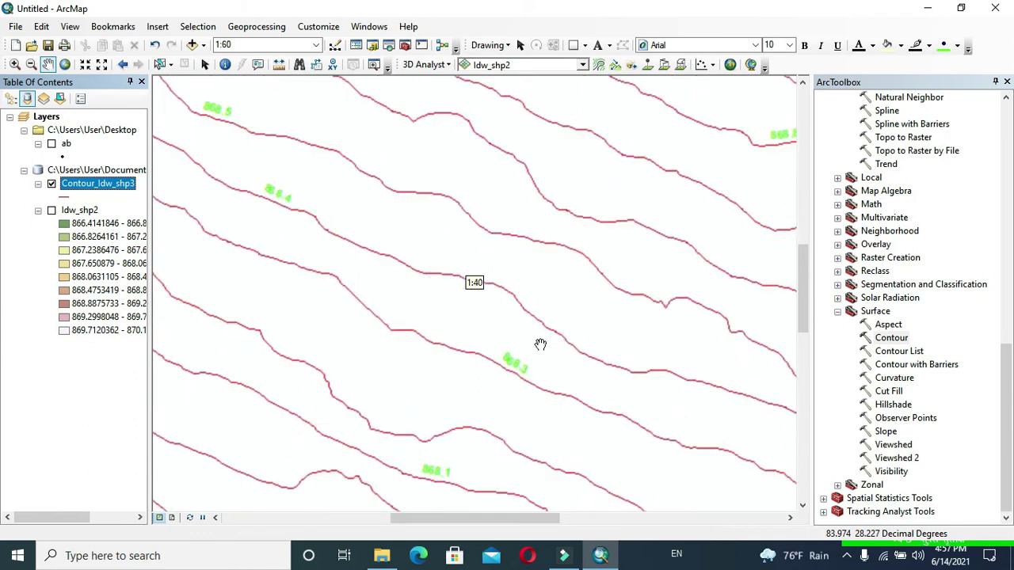
scroll(376, 269, up, 3)
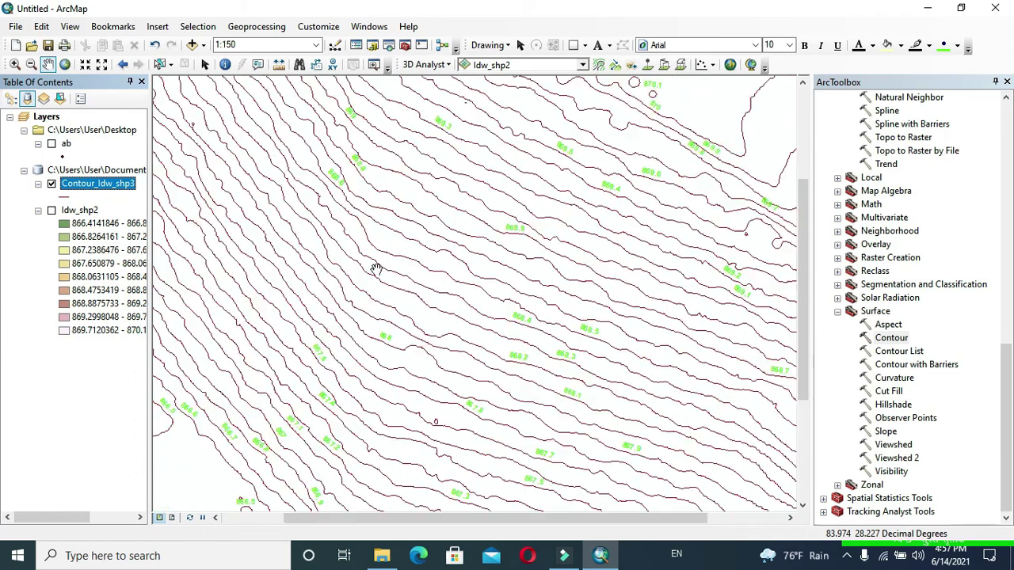
right_click(117, 185)
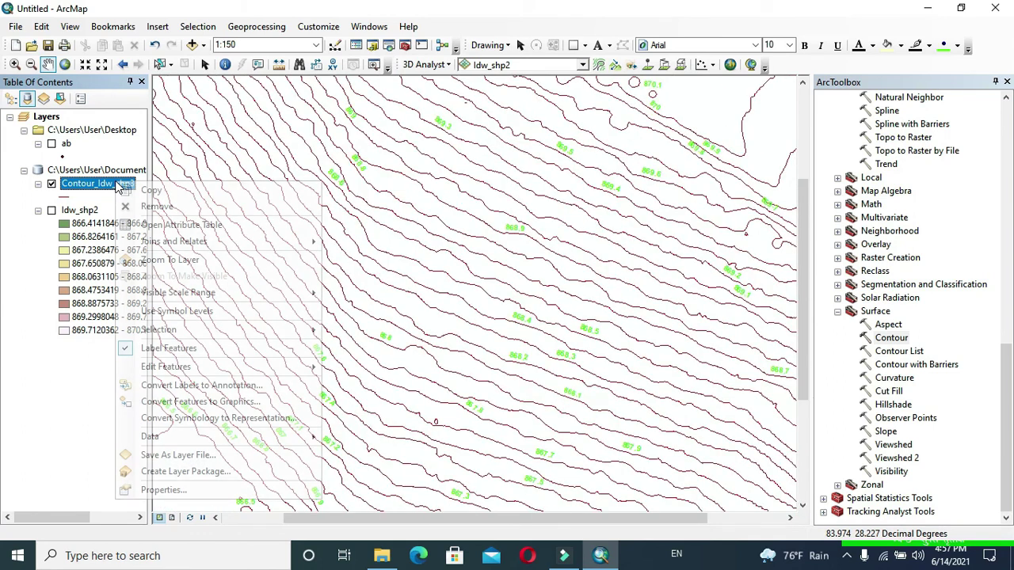
- Increase the Contour_Idw_shp3 label font size to 12
click(198, 489)
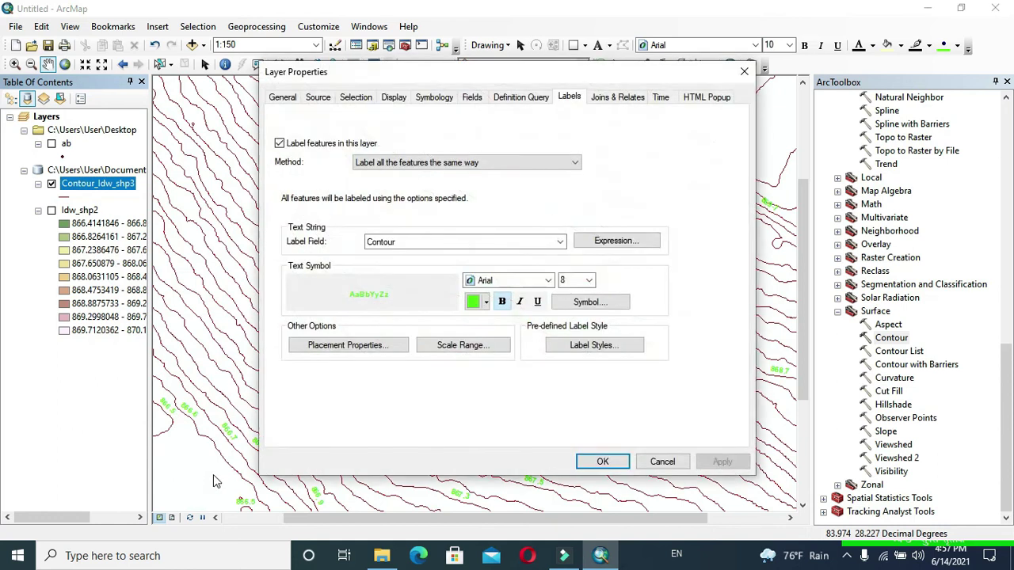
click(589, 281)
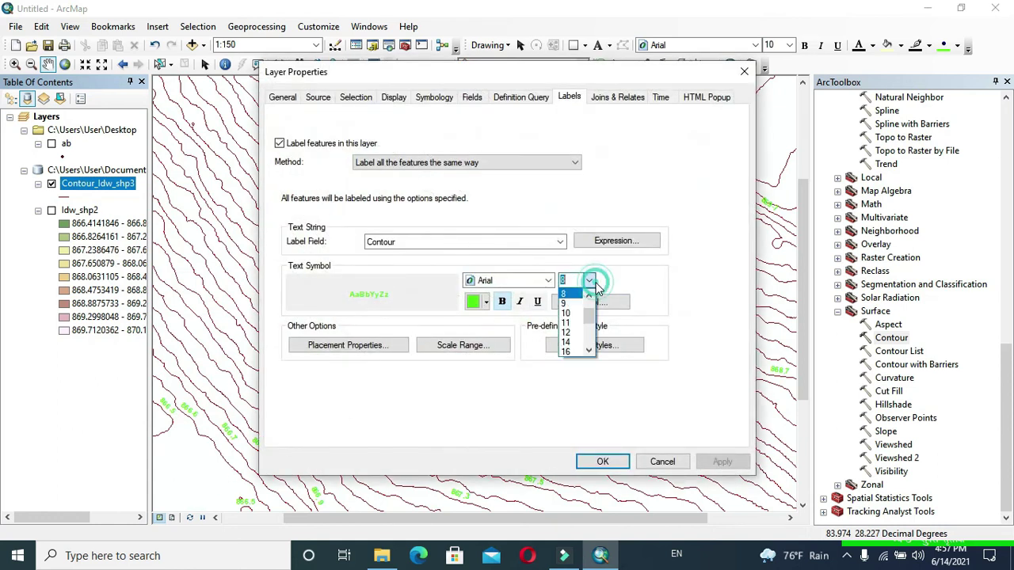
click(572, 333)
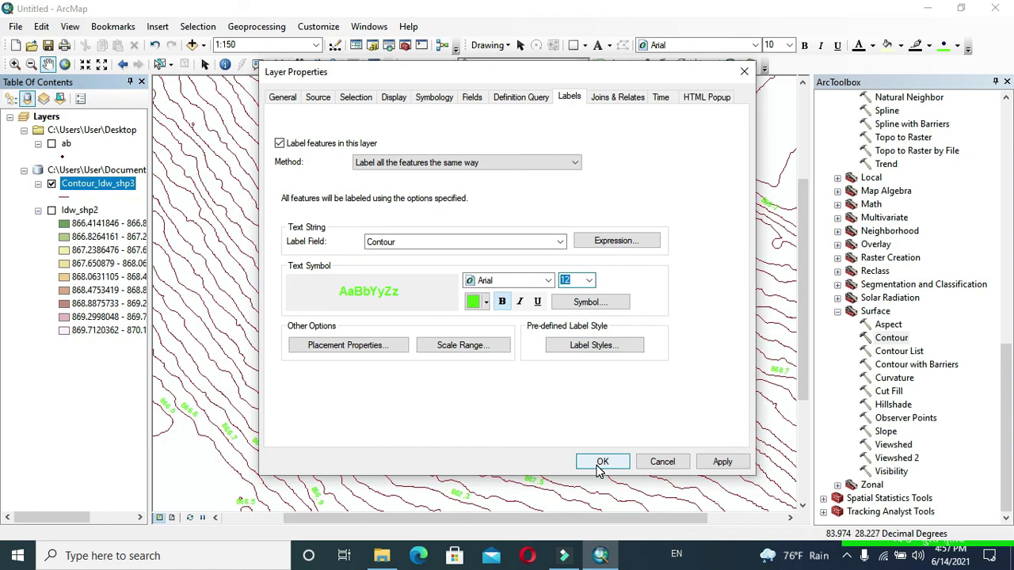
click(601, 463)
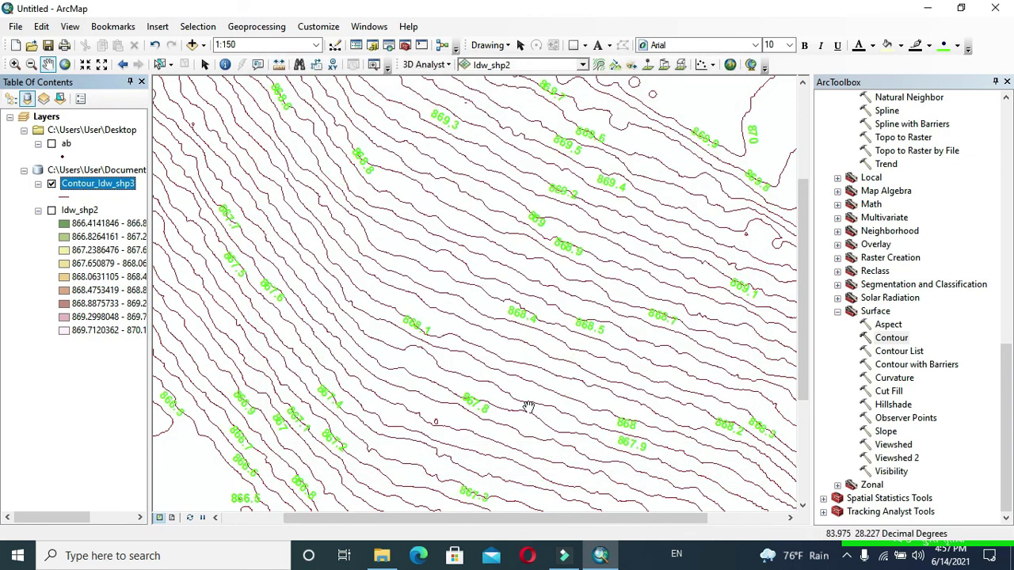
- Zoom in to 1:125 and back out to 1:200 to review the enlarged labels
scroll(458, 366, down, 1)
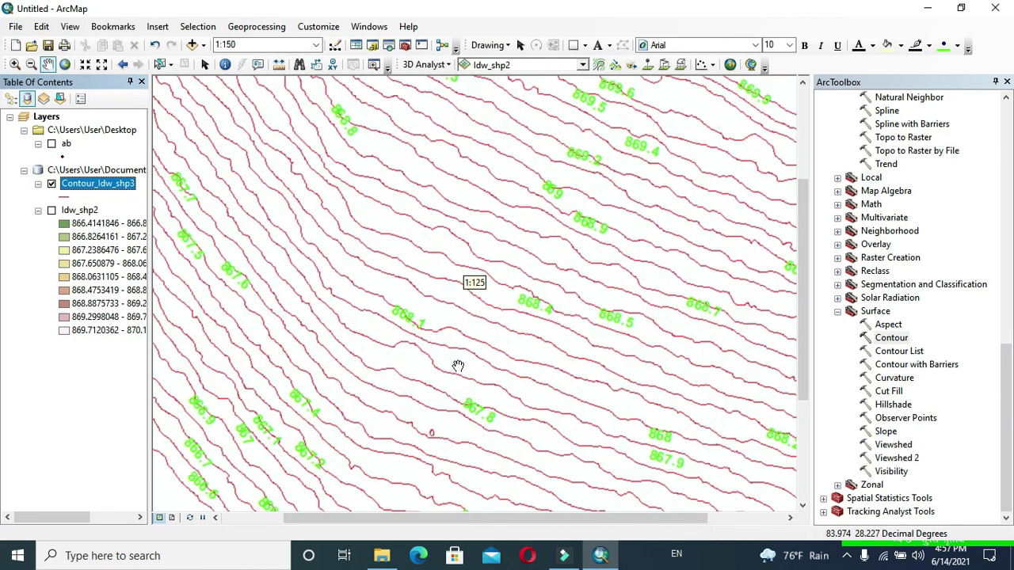
scroll(468, 369, up, 2)
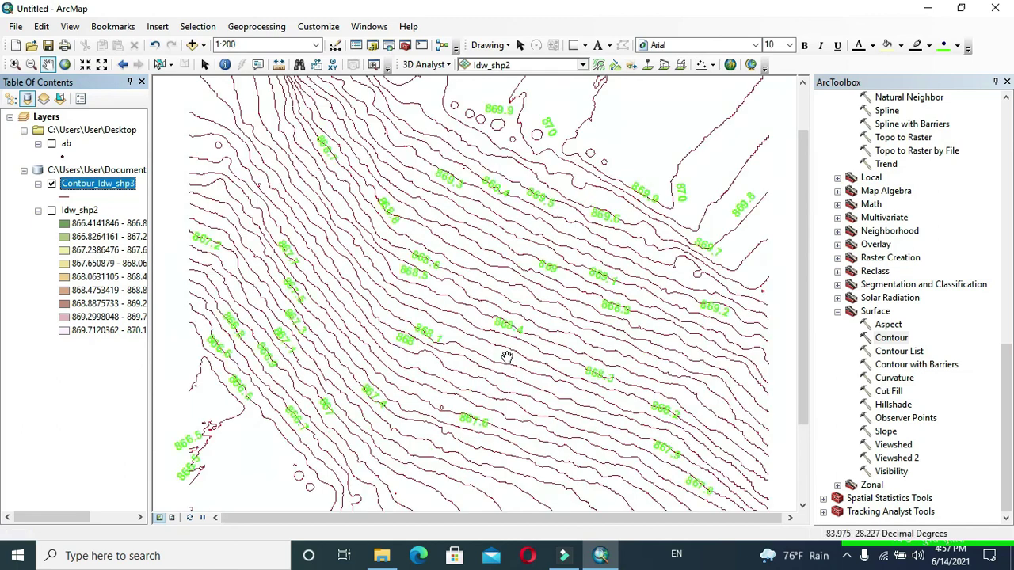